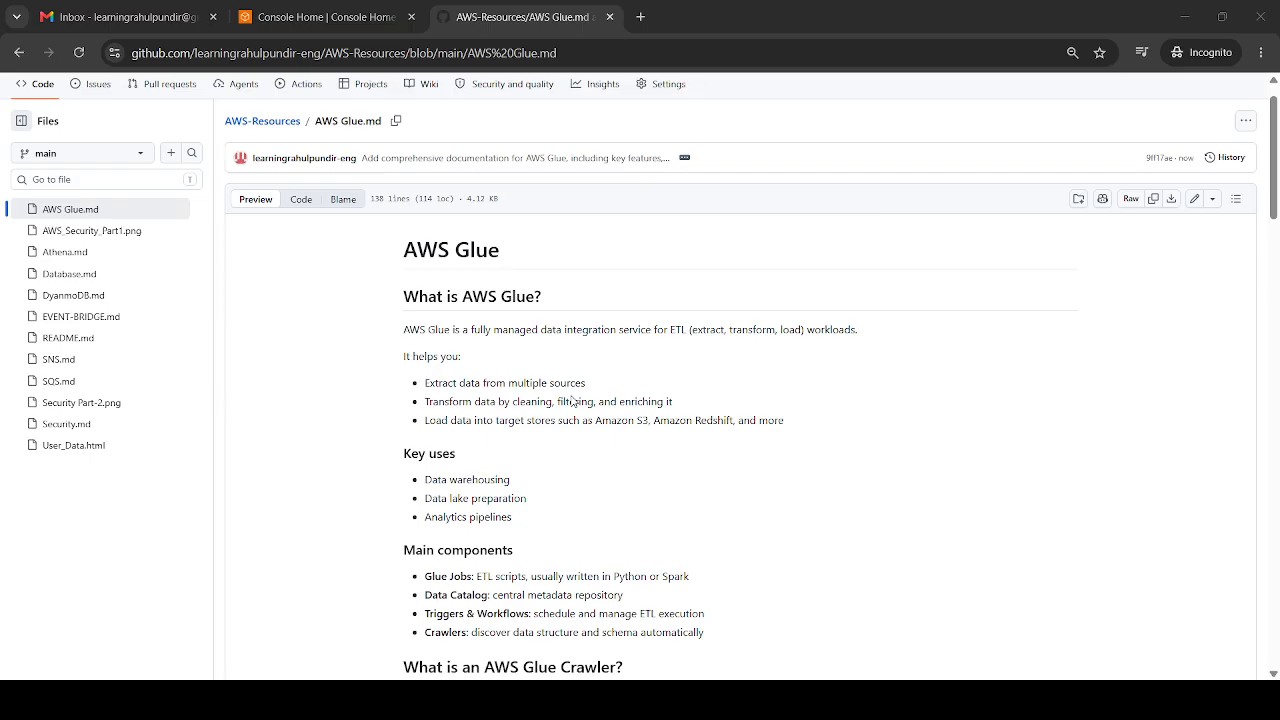
Step: Read the AWS Glue notes on the service, its main components, and how and when to use a Glue Crawler
left_click(572, 400)
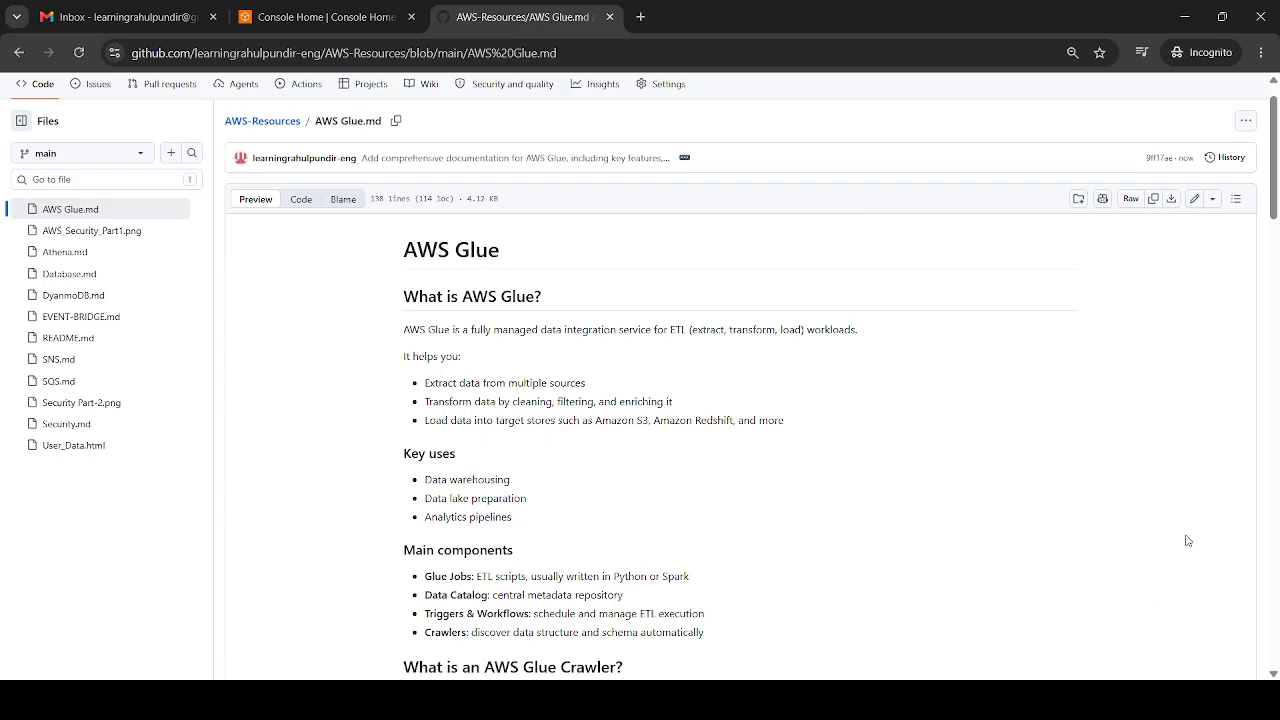
left_click_drag(1276, 120, 1275, 150)
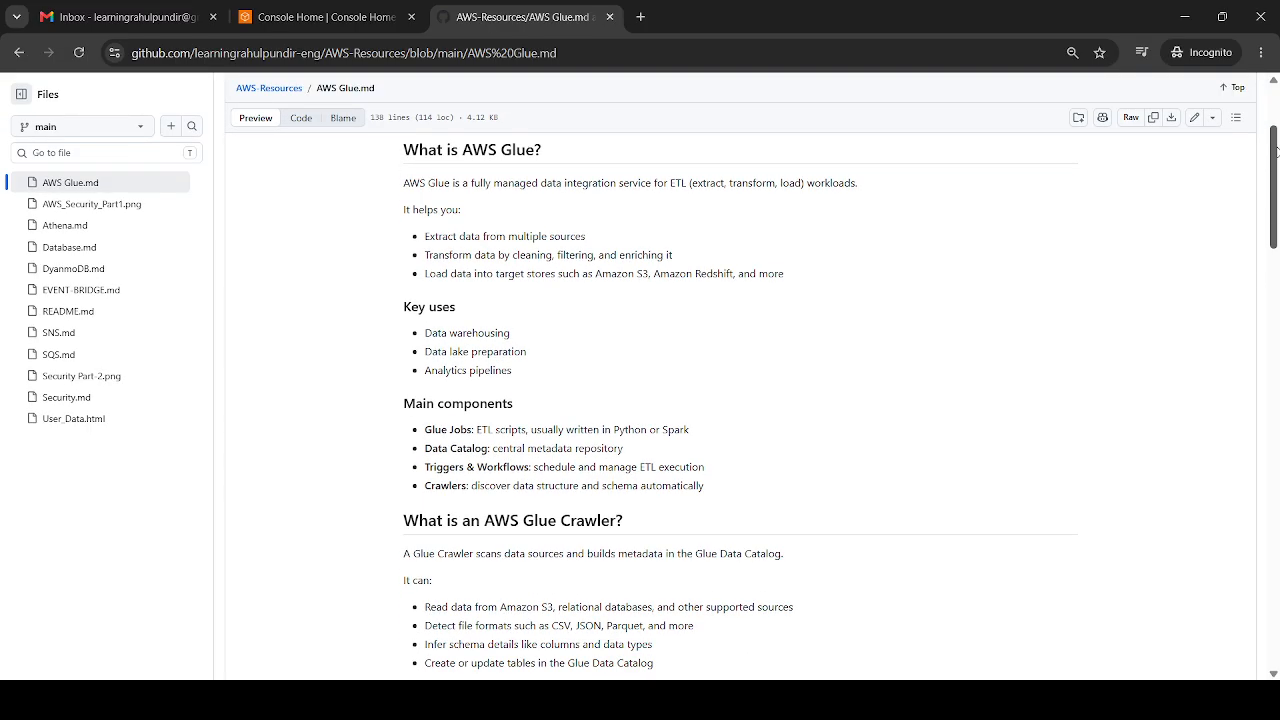
left_click_drag(1275, 150, 1275, 205)
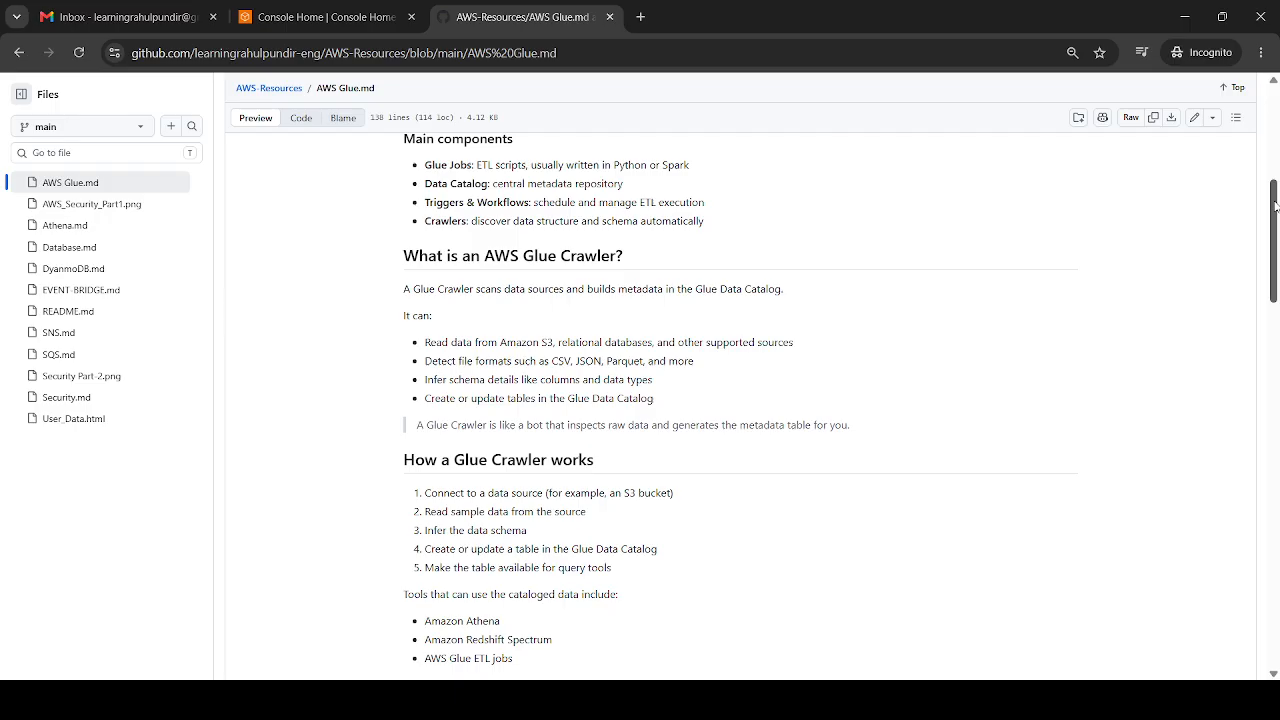
left_click_drag(1274, 205, 1272, 254)
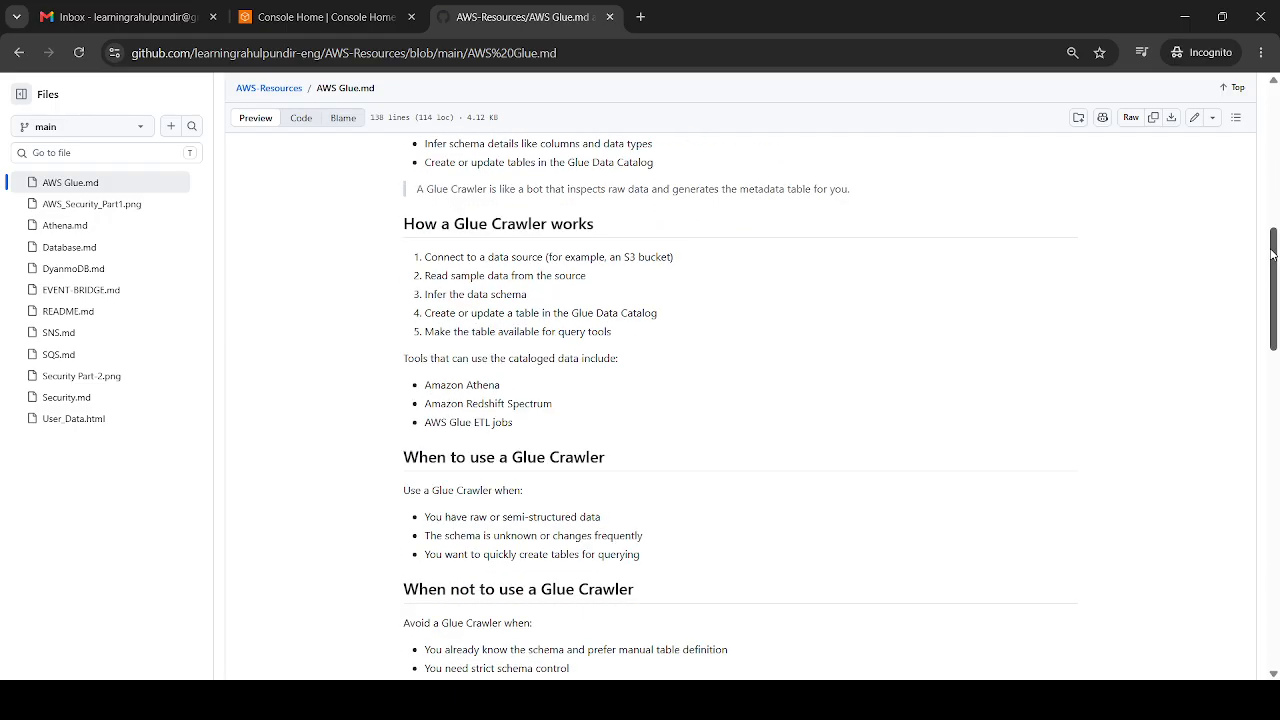
Step: Switch to the AWS console and open the existing demo bucket in S3
left_click(289, 8)
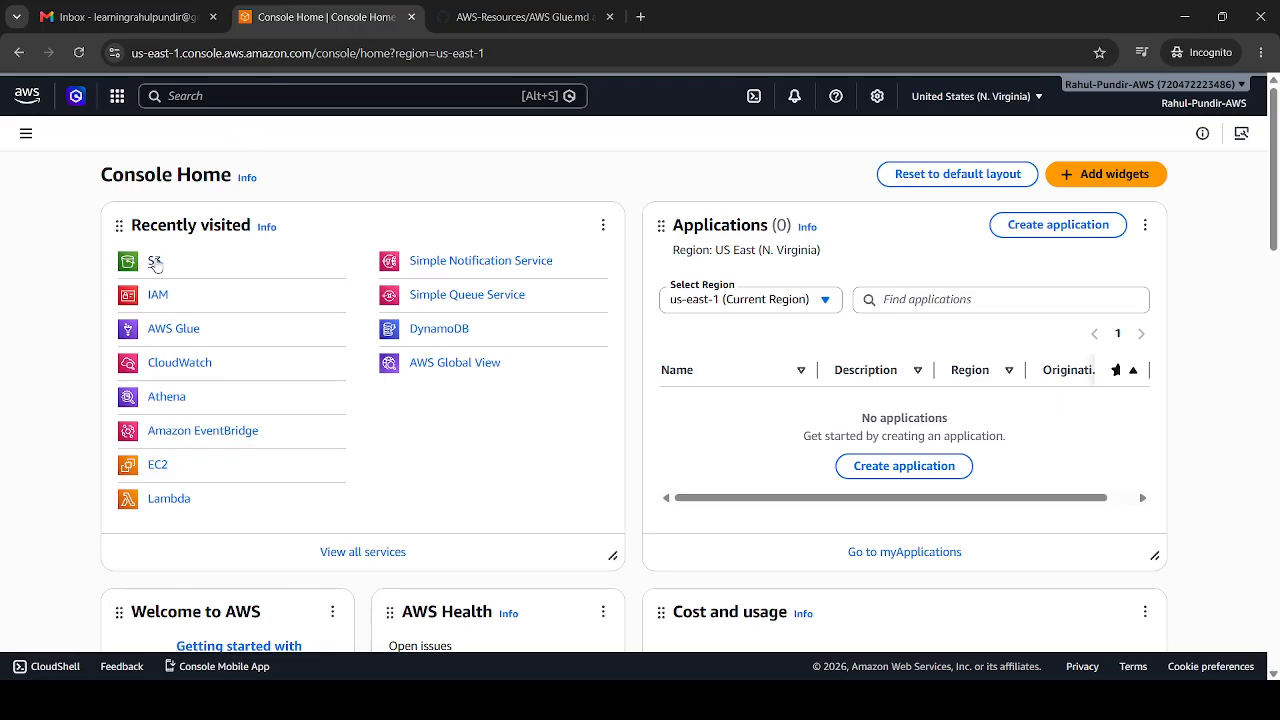
left_click(151, 262)
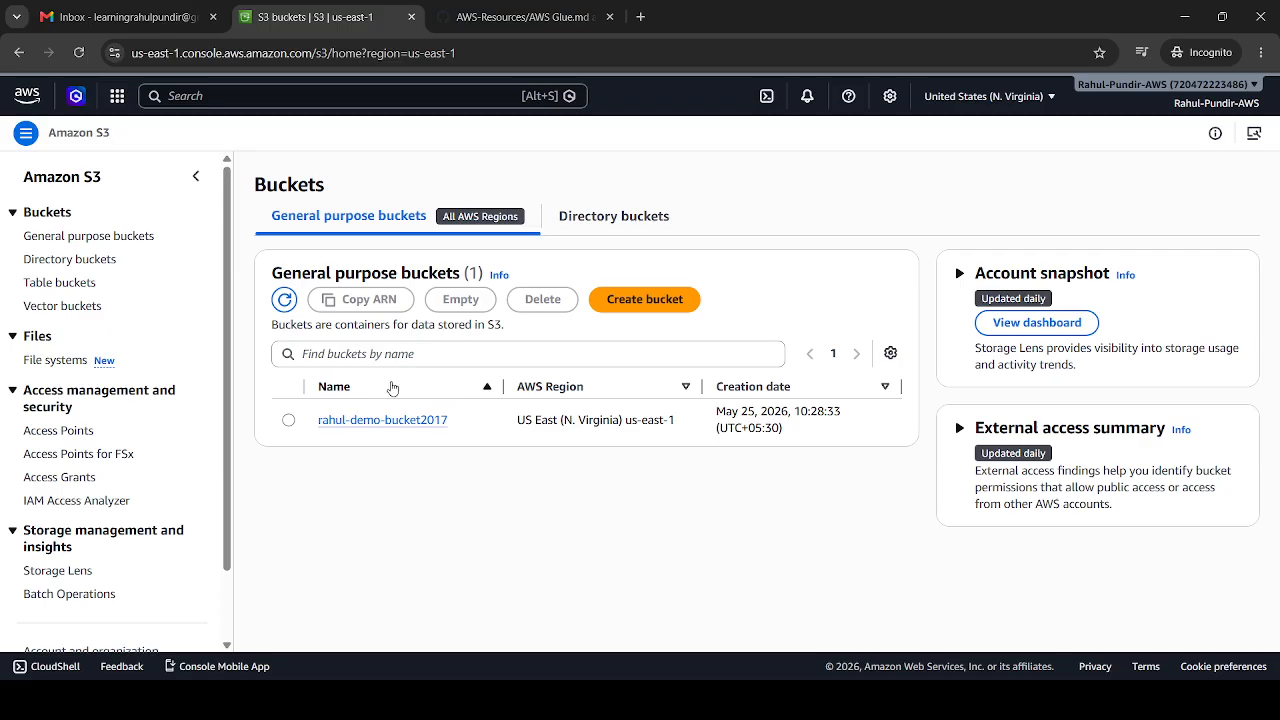
left_click(440, 420)
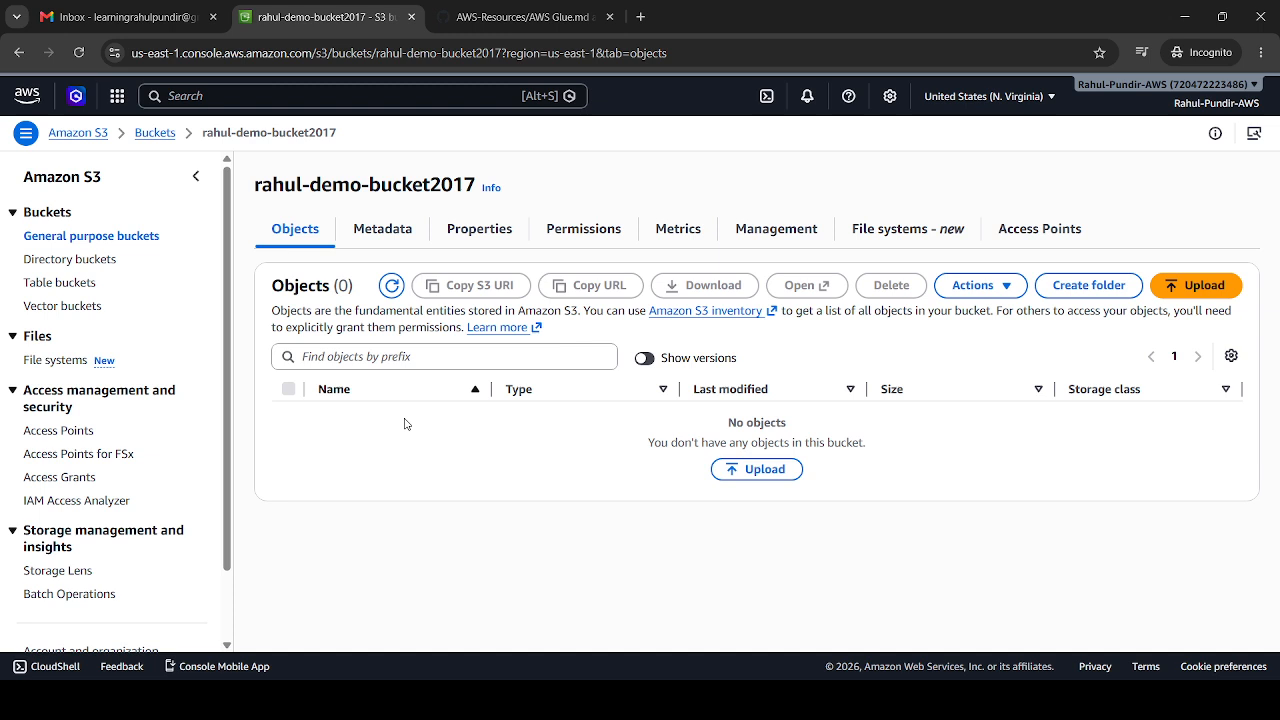
Step: Upload the file users (2).csv to the demo bucket
left_click(754, 469)
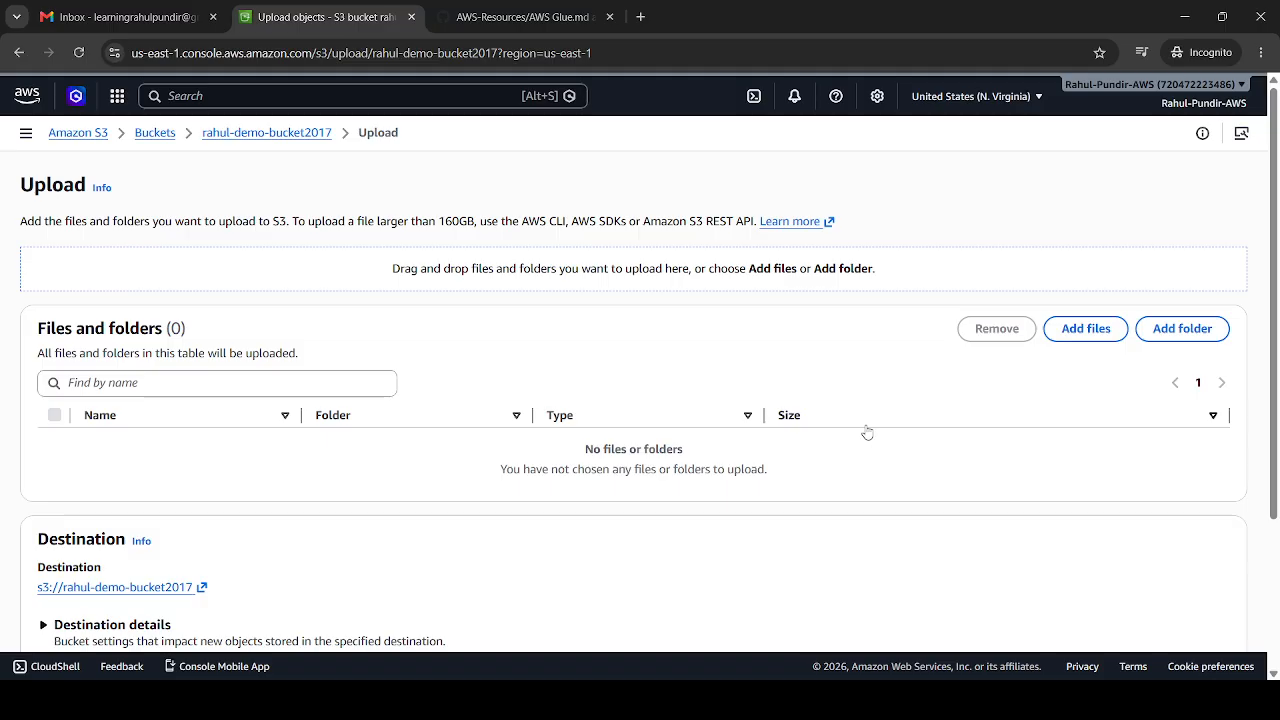
left_click(1111, 338)
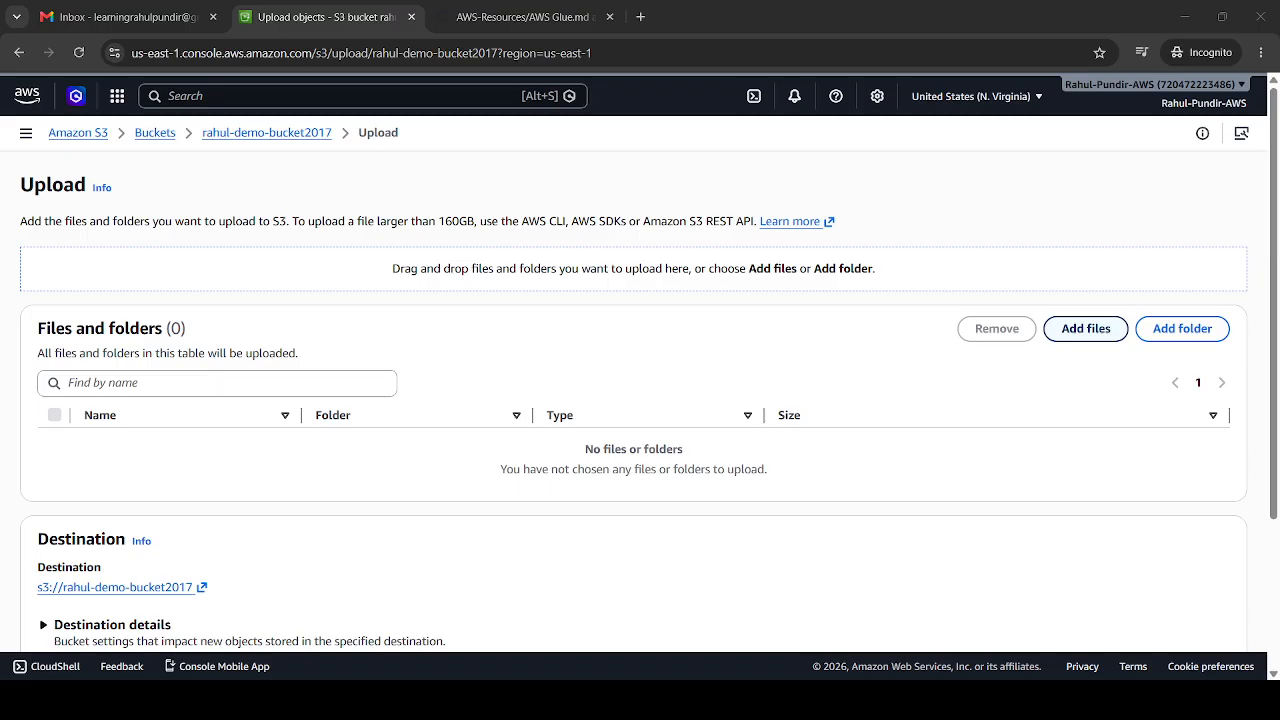
double_click(504, 378)
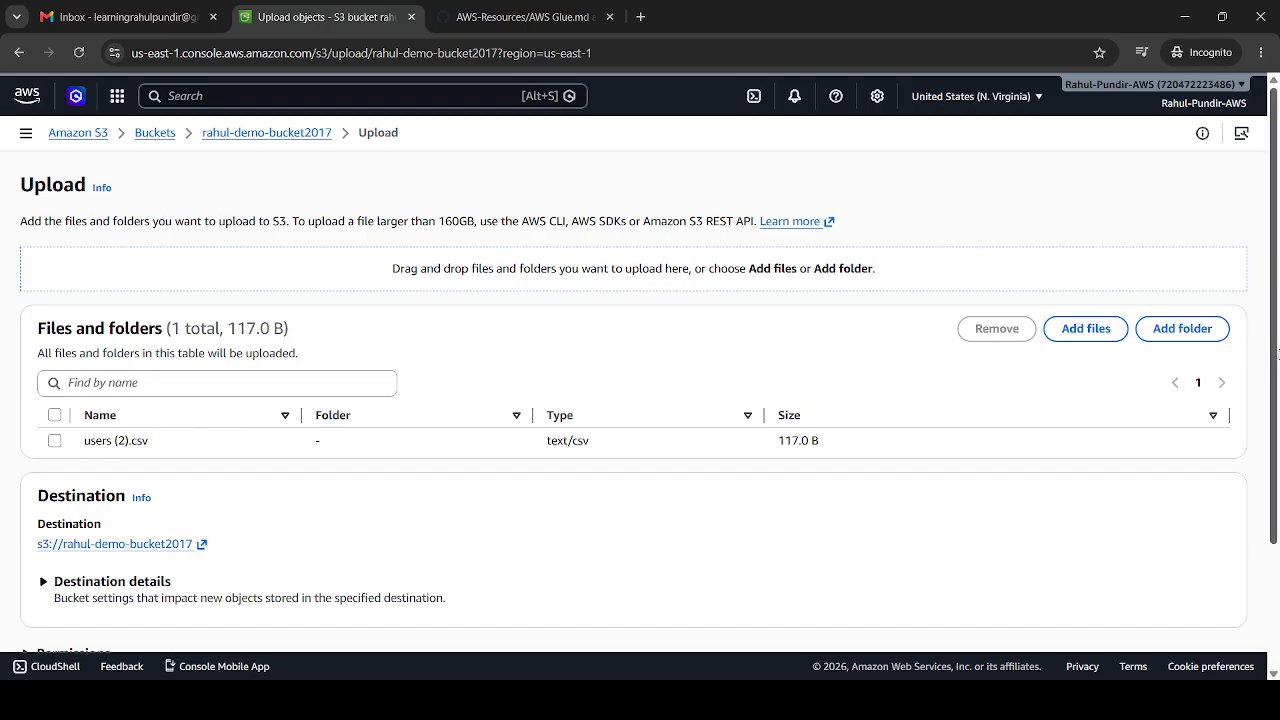
scroll(1275, 360, "down", 3)
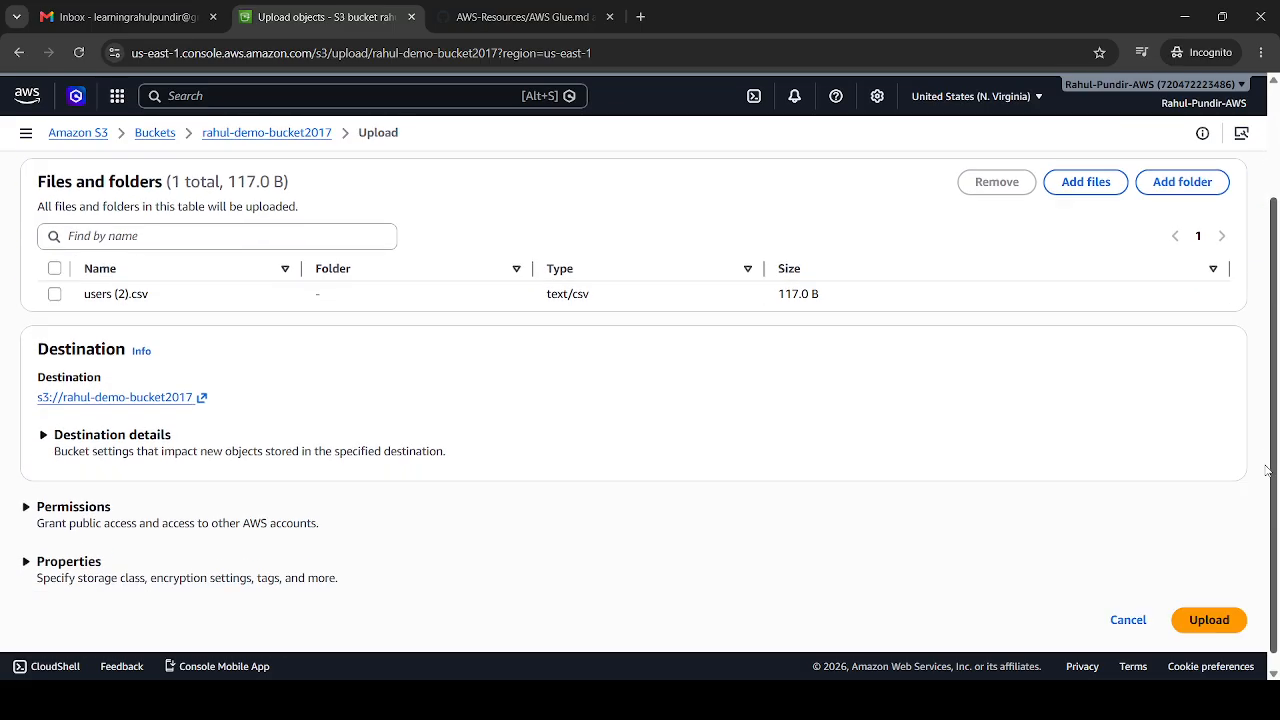
left_click(1235, 597)
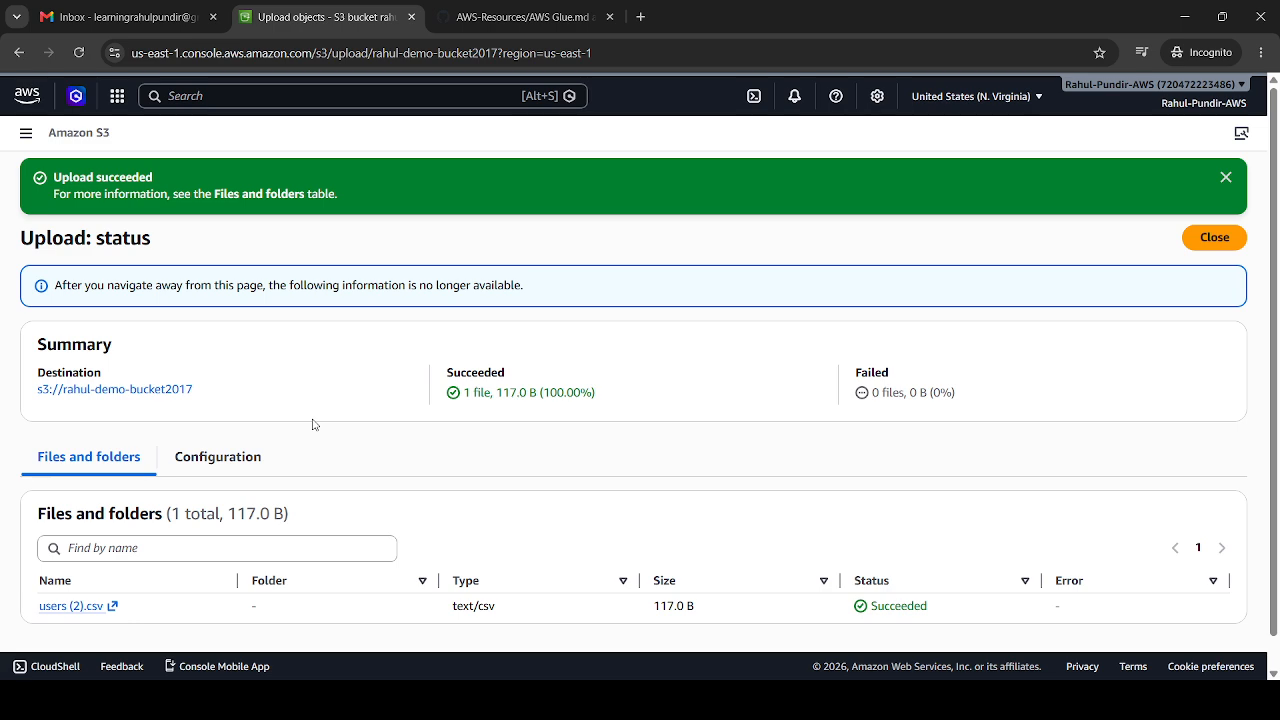
Step: Open the AWS Glue crawlers list in a separate browser tab, keeping the S3 upload status open
right_click(14, 100)
left_click(75, 112)
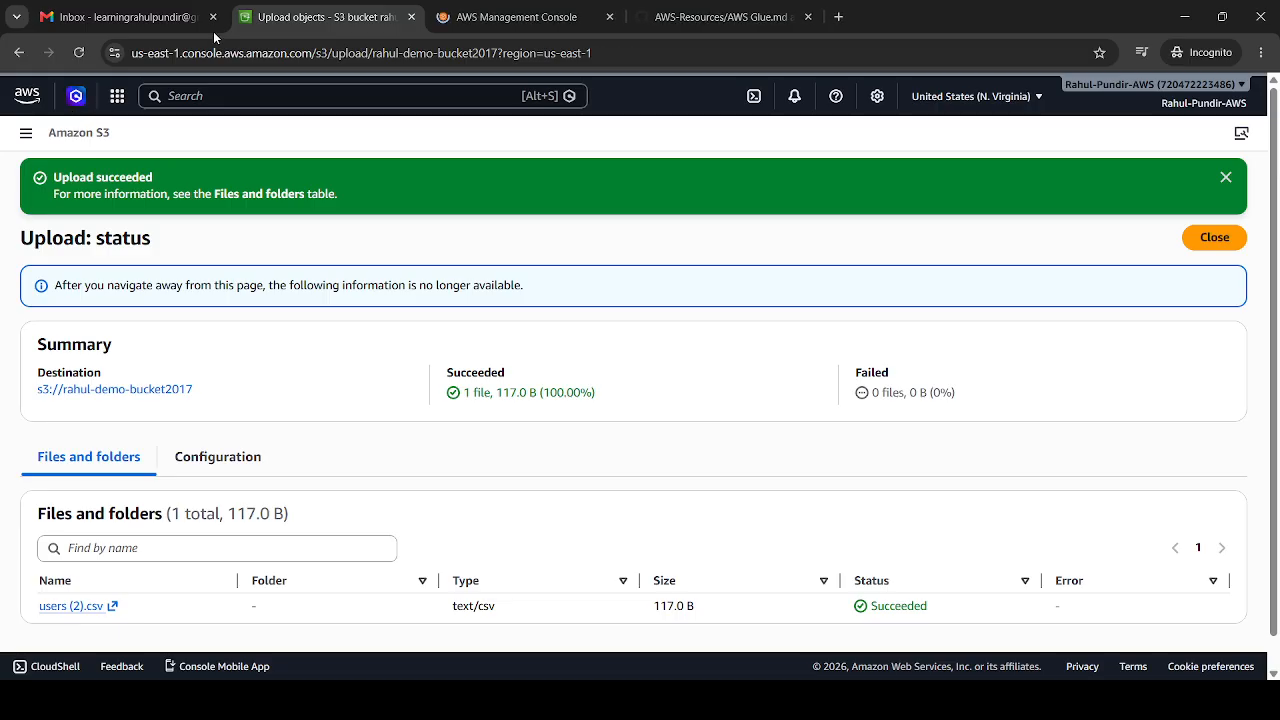
left_click(506, 16)
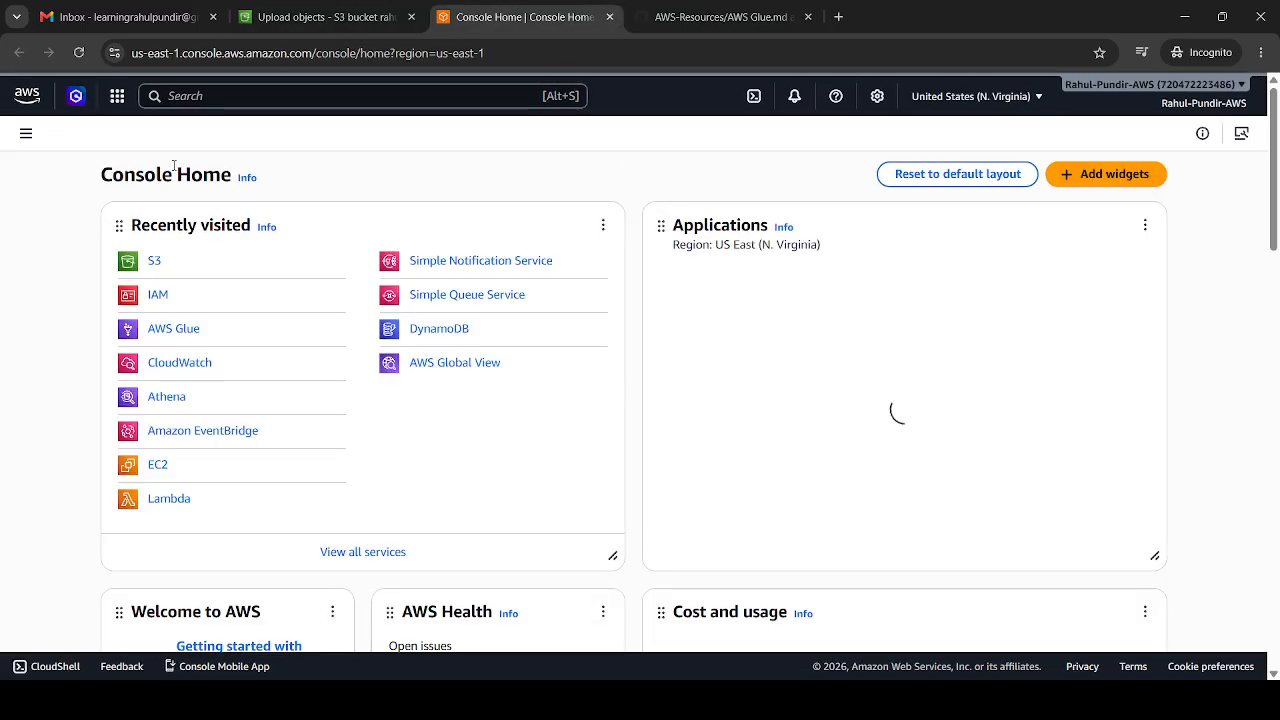
left_click(174, 332)
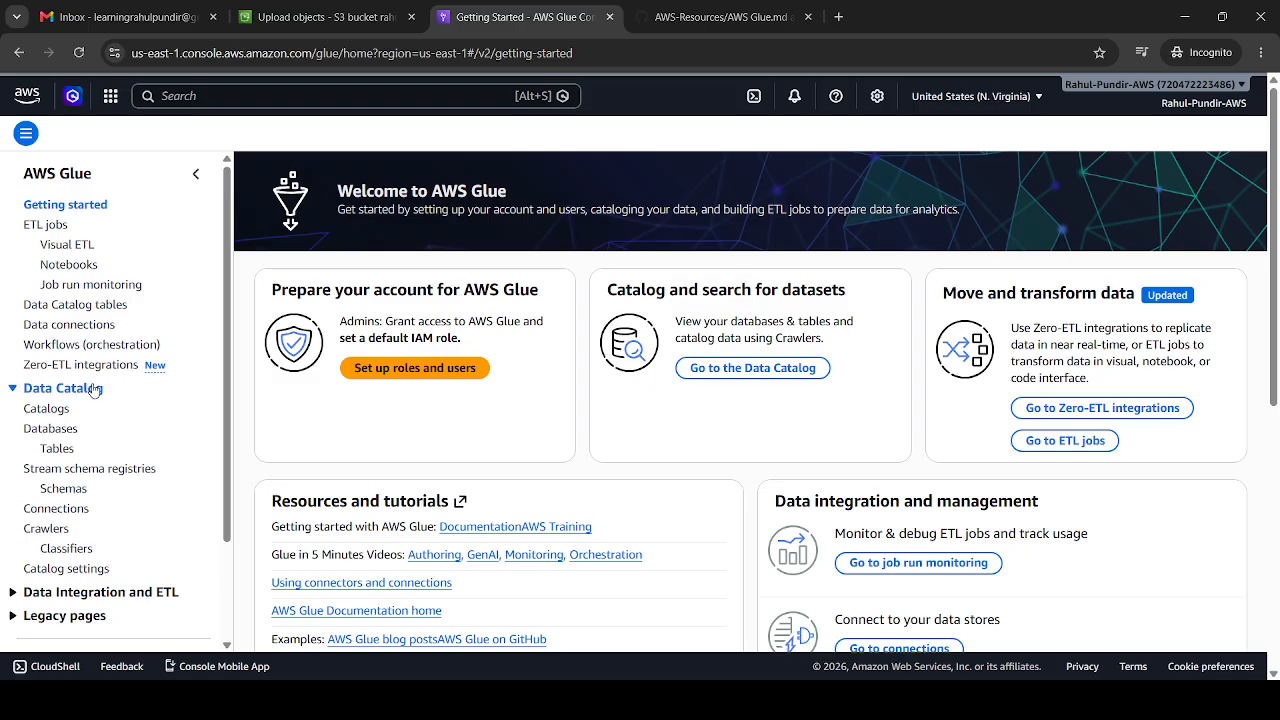
left_click(45, 529)
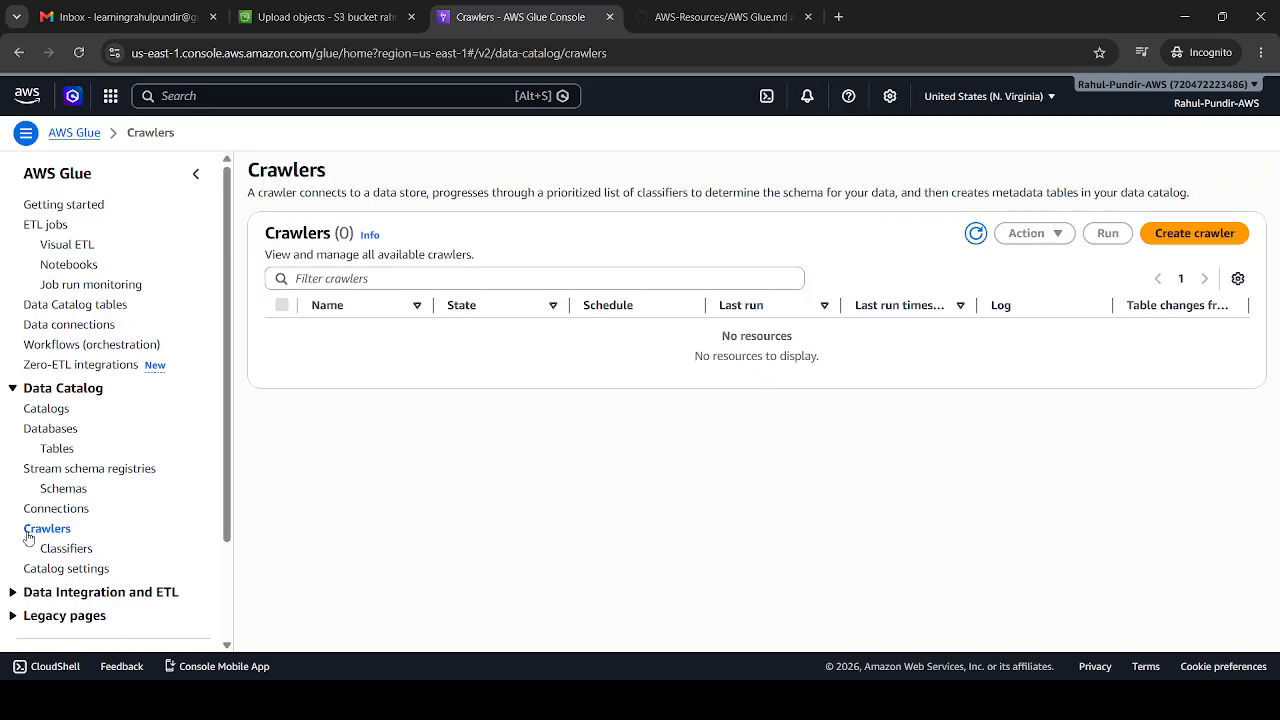
Step: Start a new Glue crawler and name it user-crawler
left_click(1194, 245)
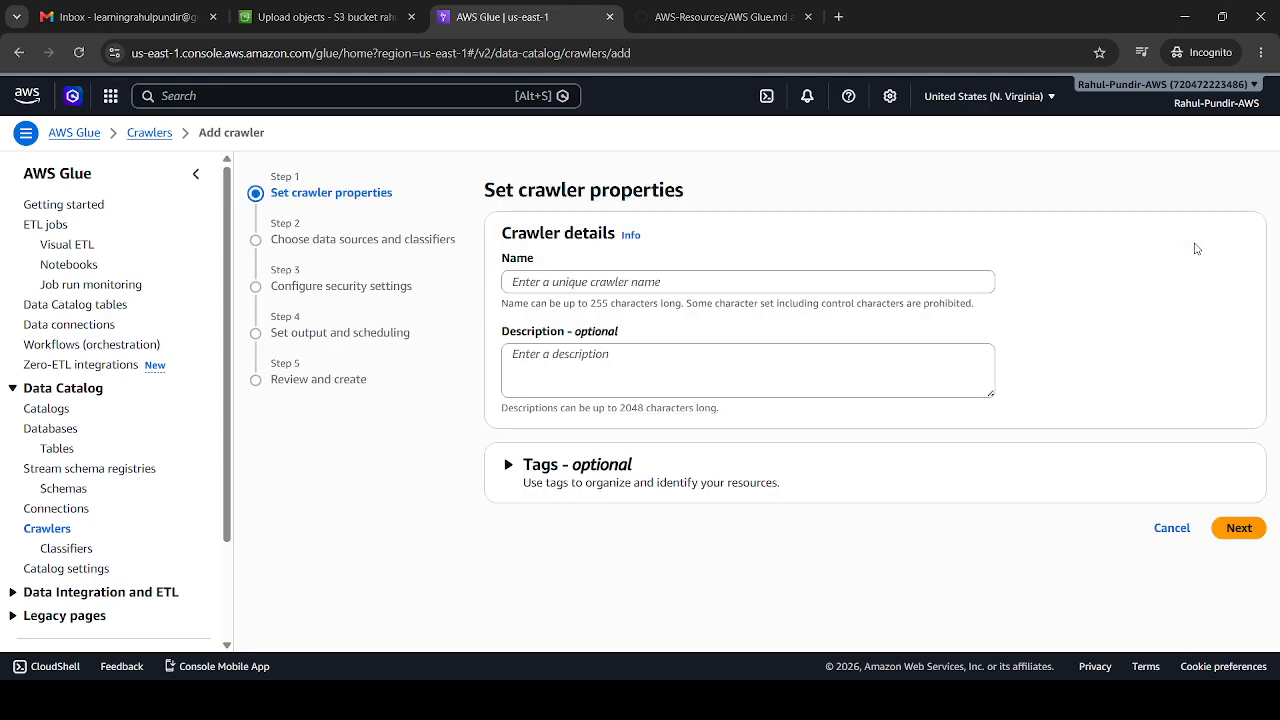
left_click(587, 283)
type("user")
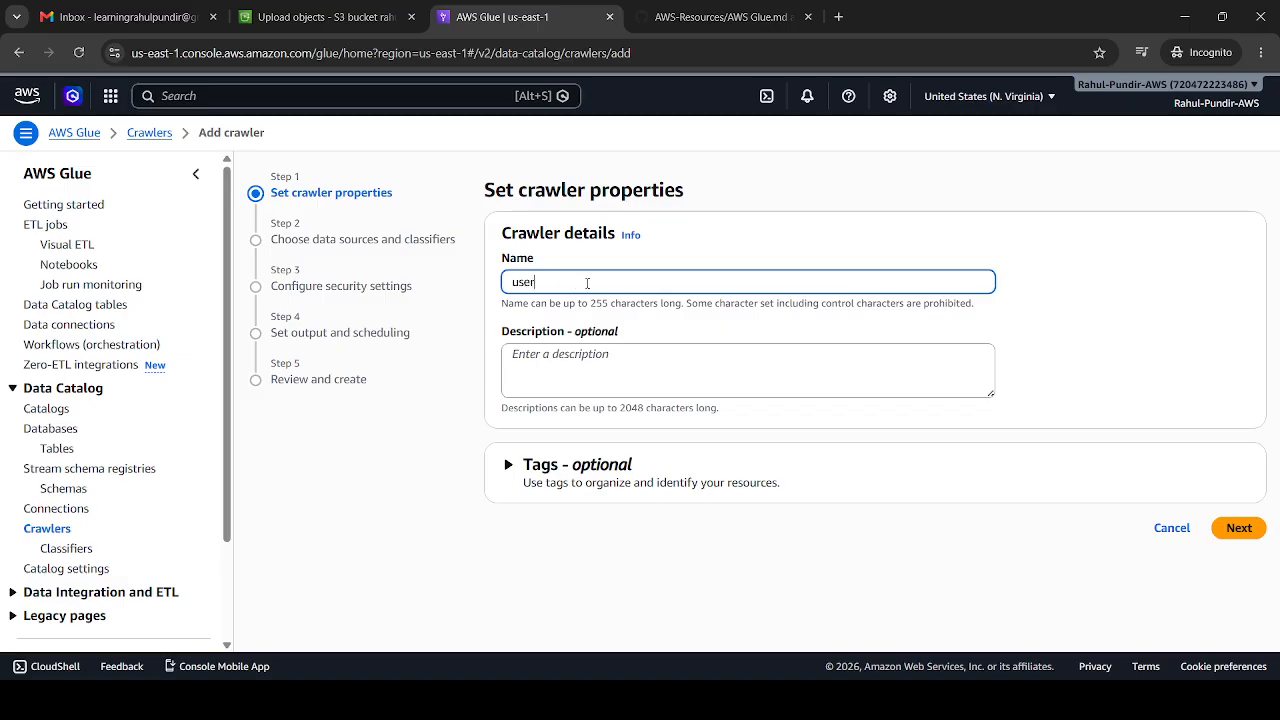
type("-crawler")
Step: Enter "scan data for users" as the crawler's description and proceed to the data source settings
left_click(660, 355)
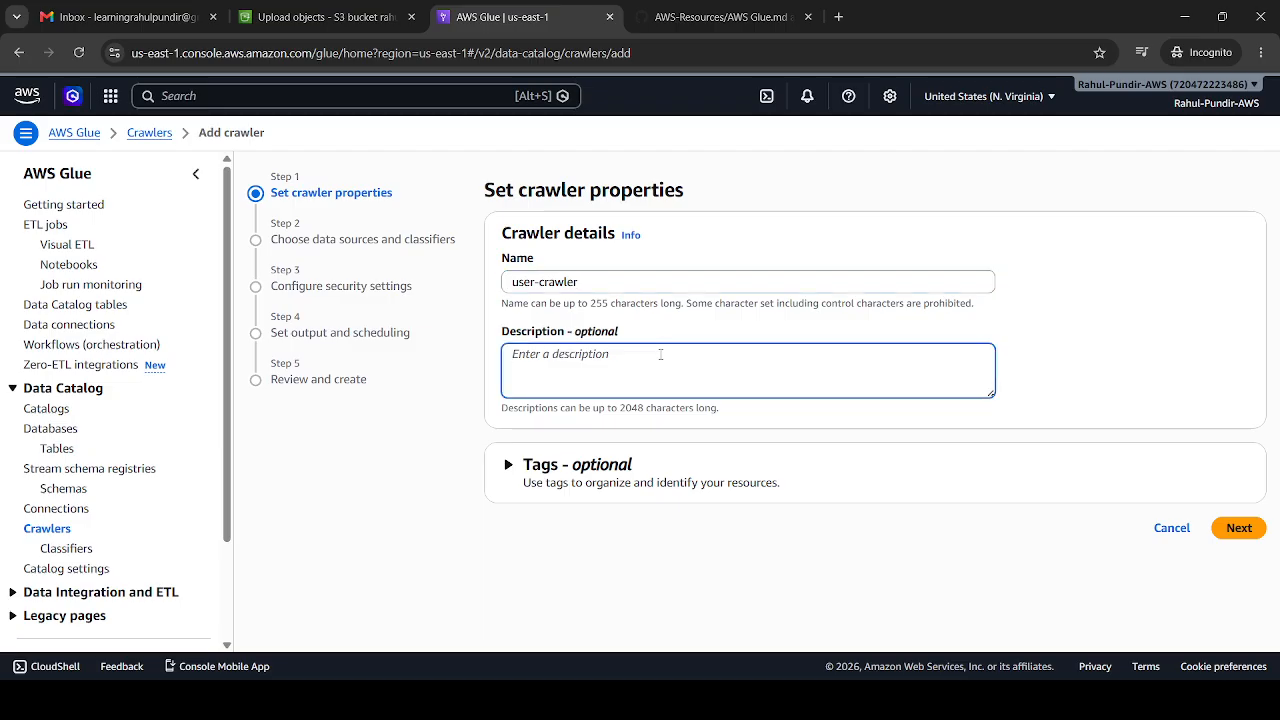
type("sca")
key("BackSpace")
key("BackSpace")
type("can dat")
key("BackSpace")
key("BackSpace")
type("ata fo r")
key("BackSpace")
key("BackSpace")
type("r users")
left_click(1240, 529)
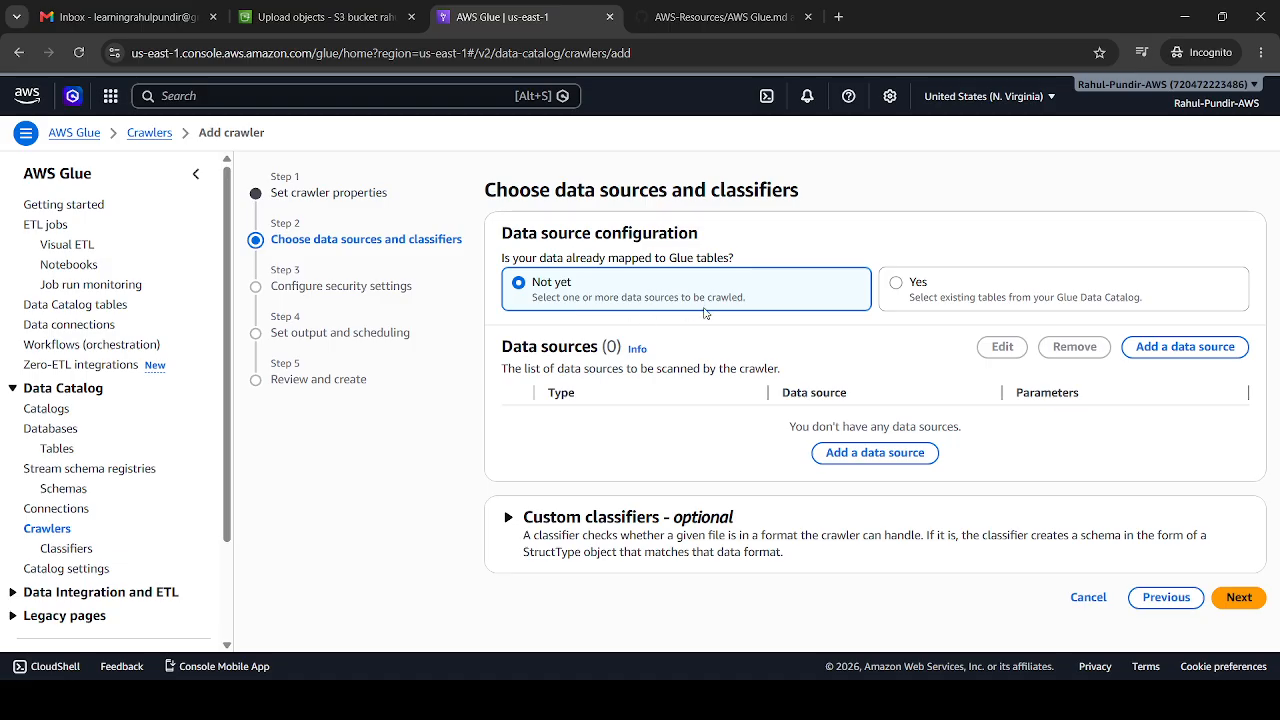
Step: Add an S3 data source using the bucket path copied from the upload summary, and continue to the security settings
left_click(1176, 350)
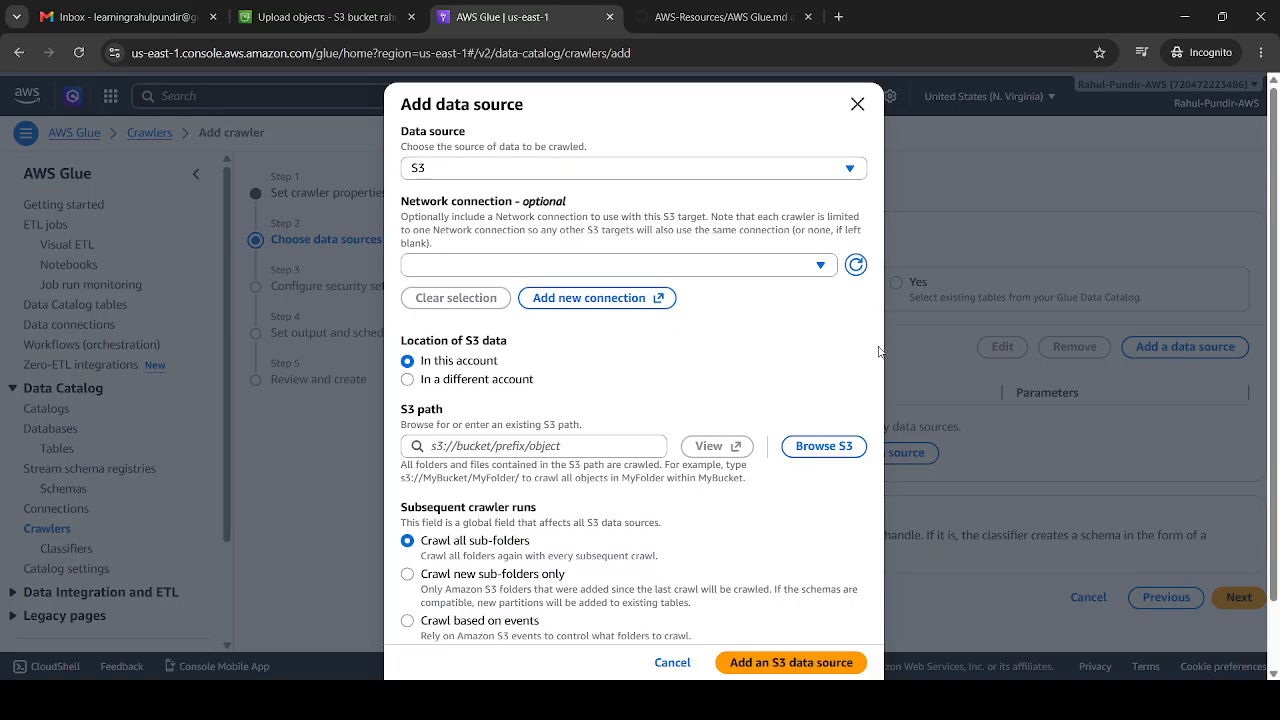
left_click(320, 17)
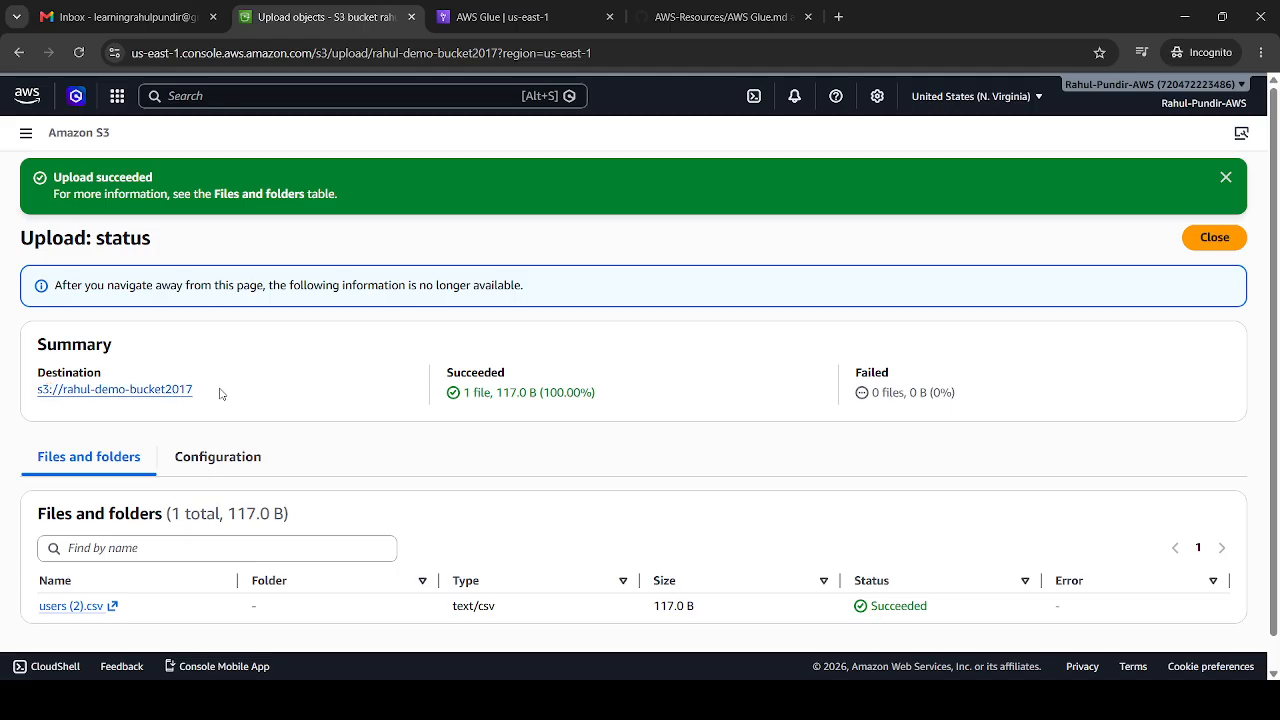
left_click_drag(200, 396, 35, 400)
key("ctrl+c")
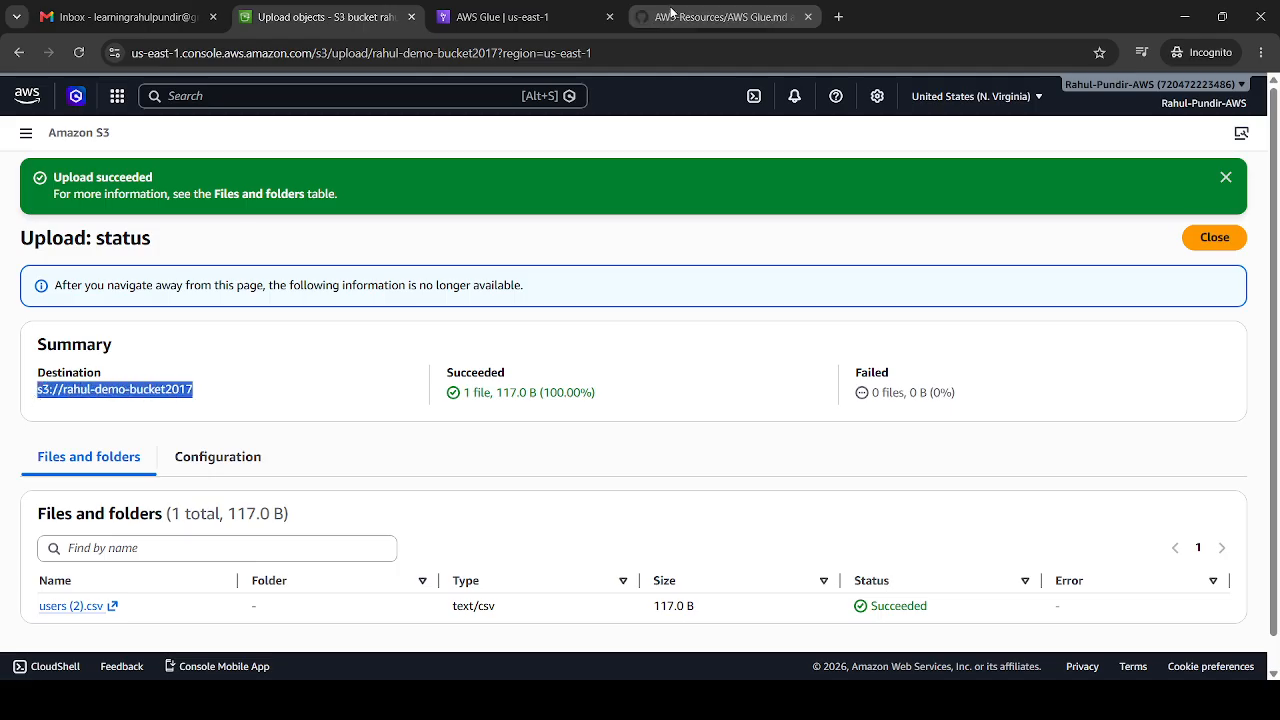
left_click(500, 16)
left_click(508, 447)
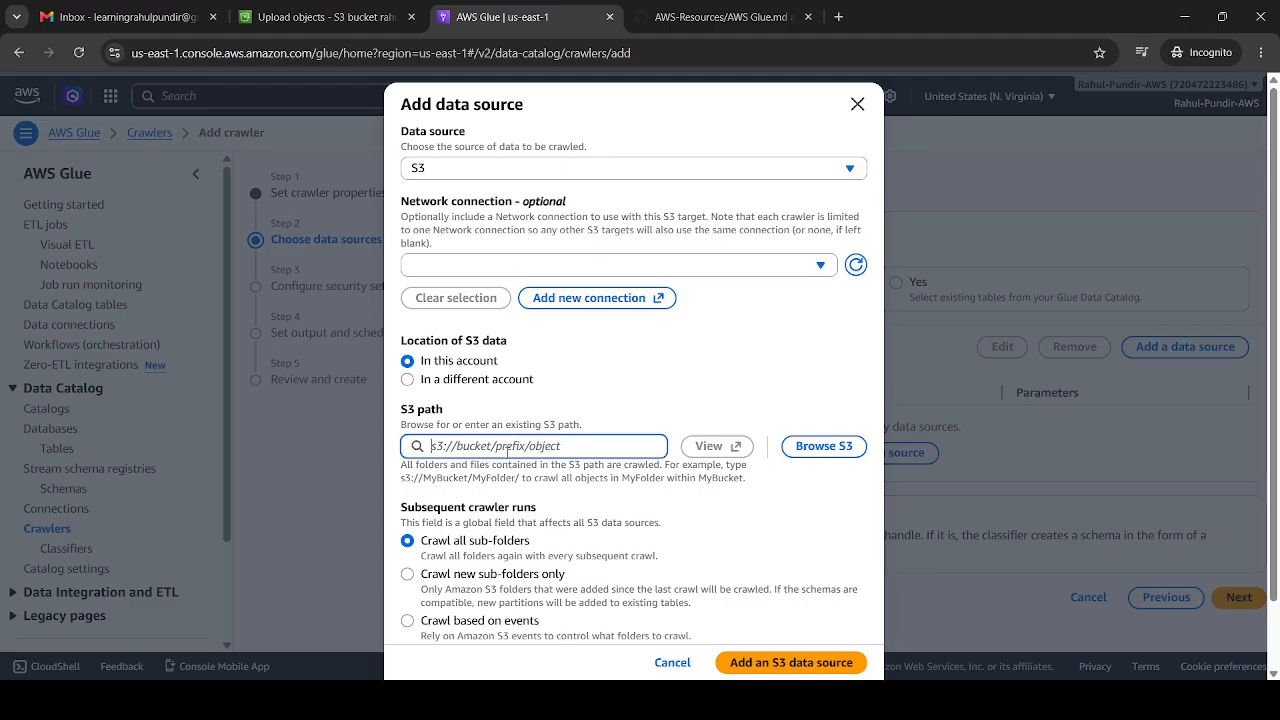
key("ctrl+v")
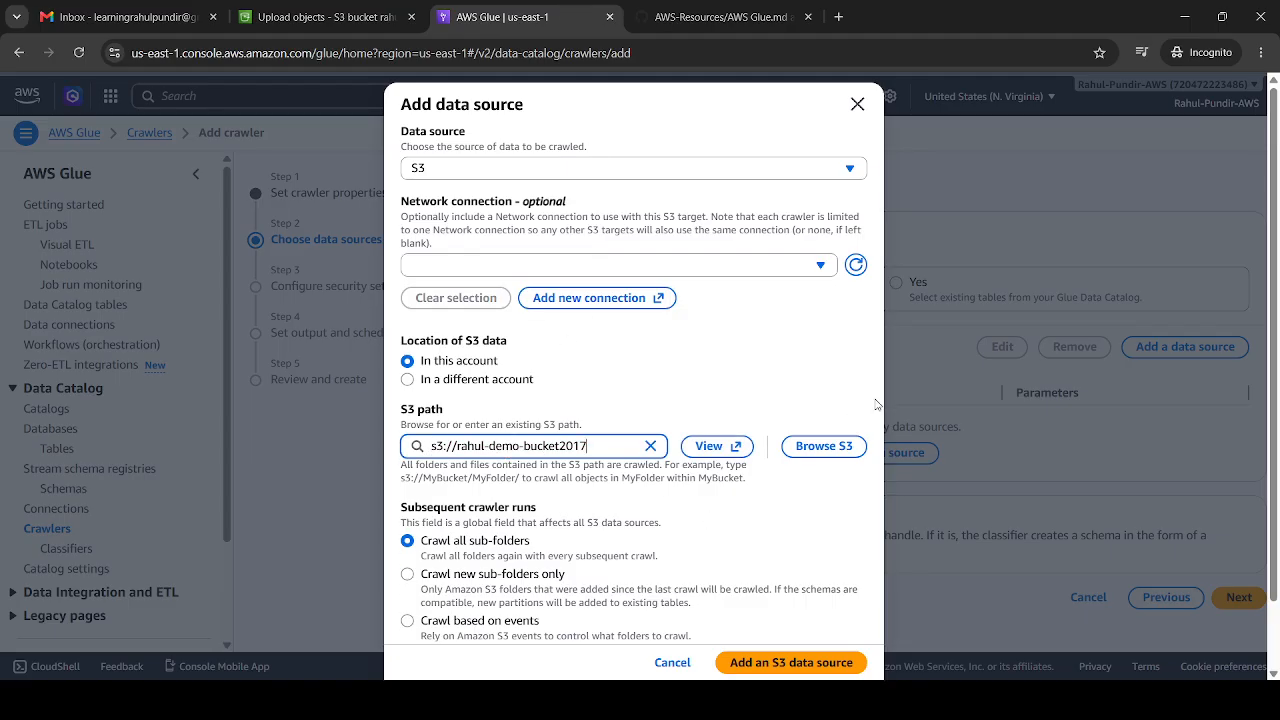
left_click(795, 663)
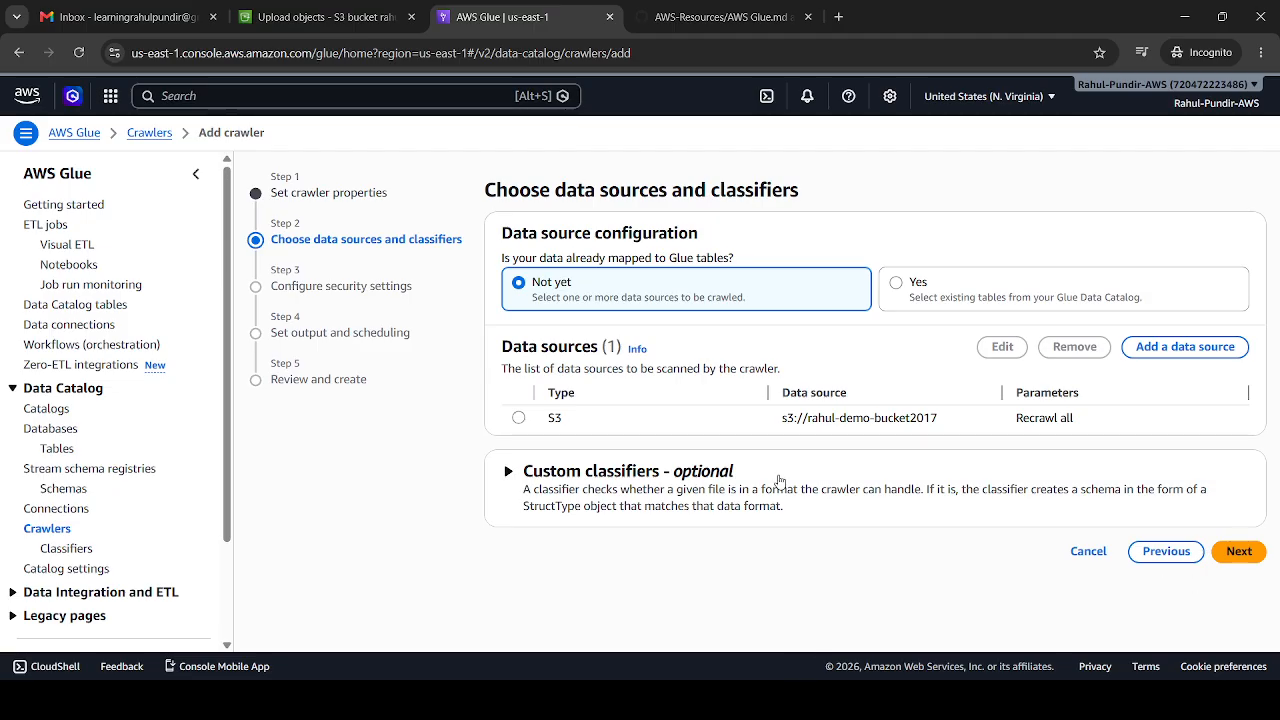
left_click(1239, 551)
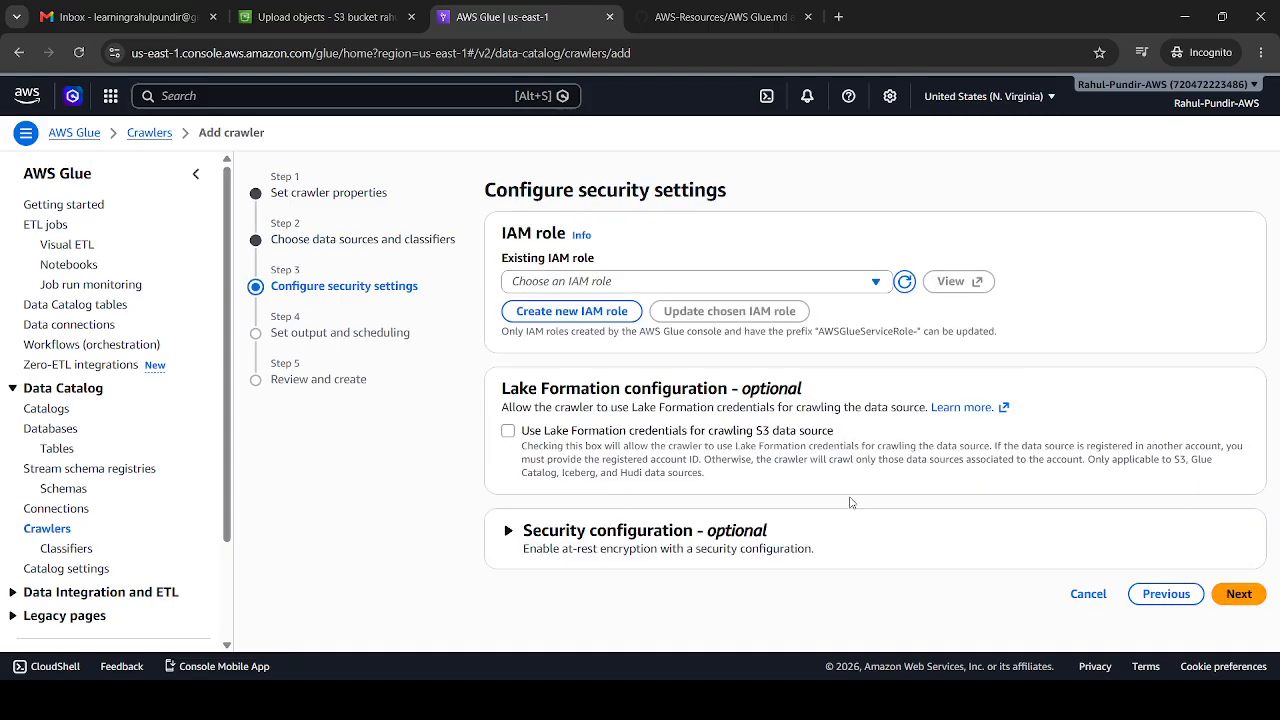
Step: Check the existing IAM roles offered for the crawler, and open the IAM roles list in a separate browser tab
left_click(567, 282)
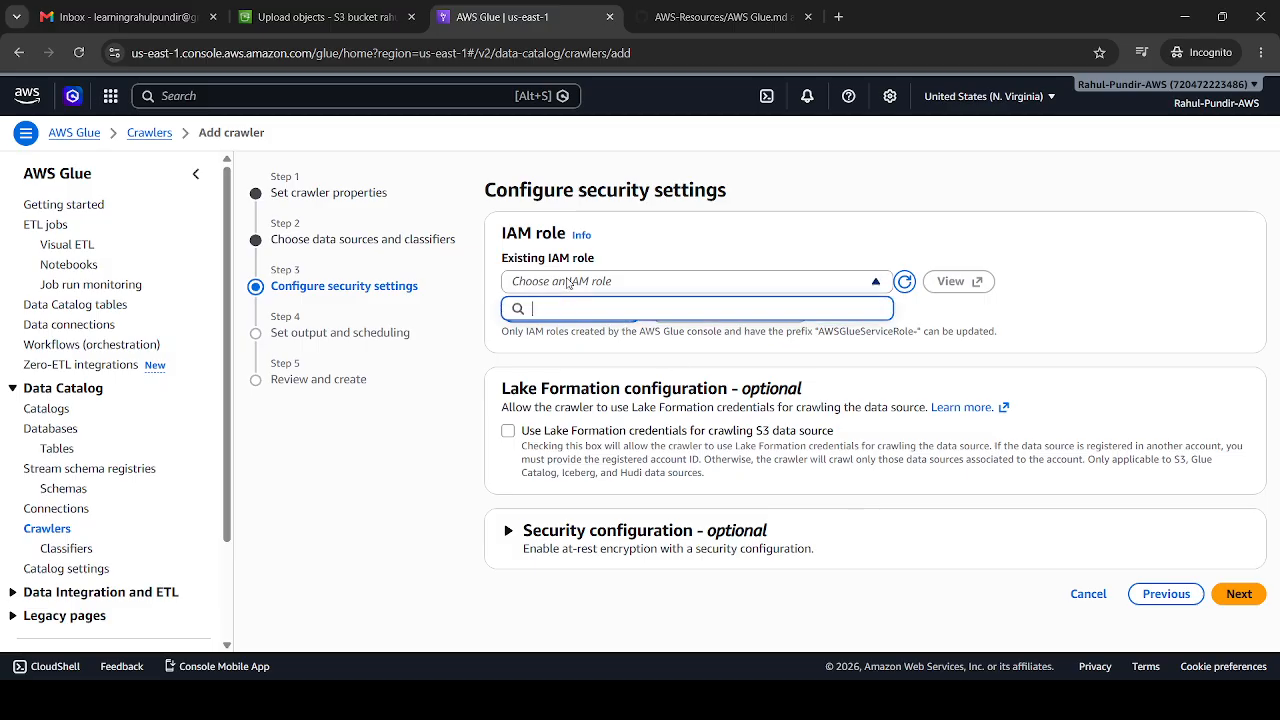
left_click(636, 247)
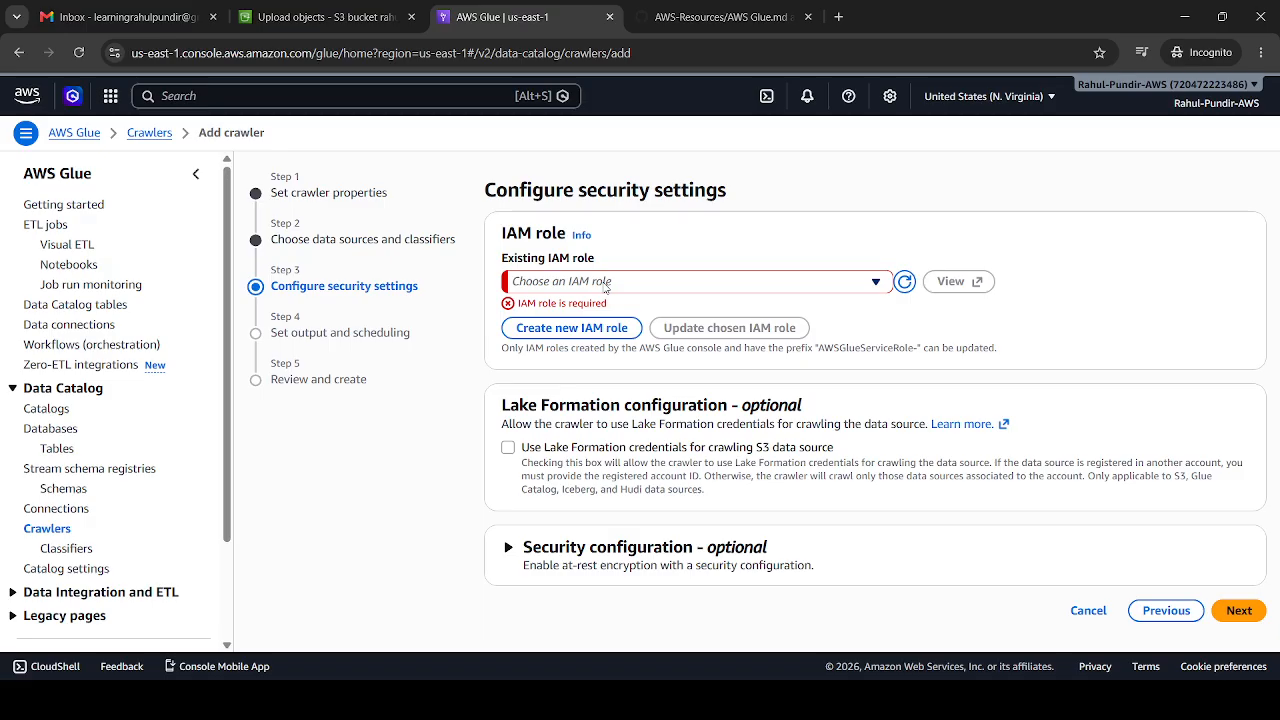
left_click(27, 95, "ctrl")
left_click(678, 12)
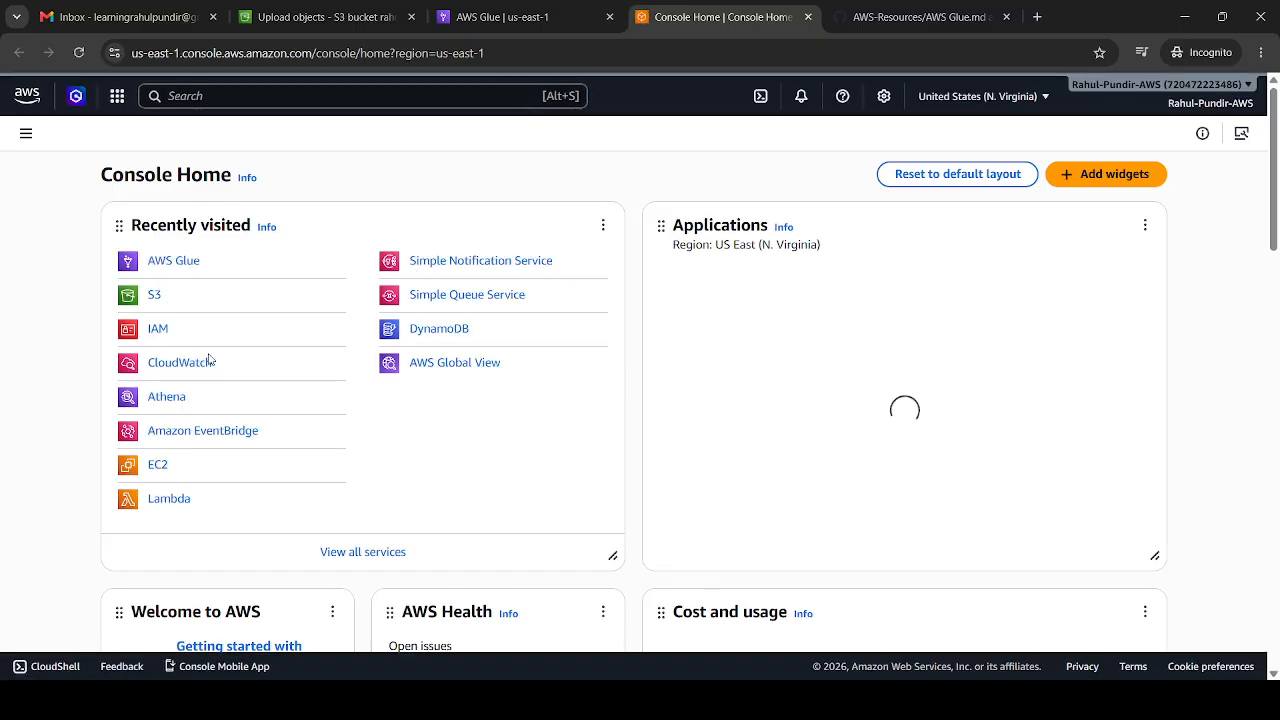
left_click(163, 338)
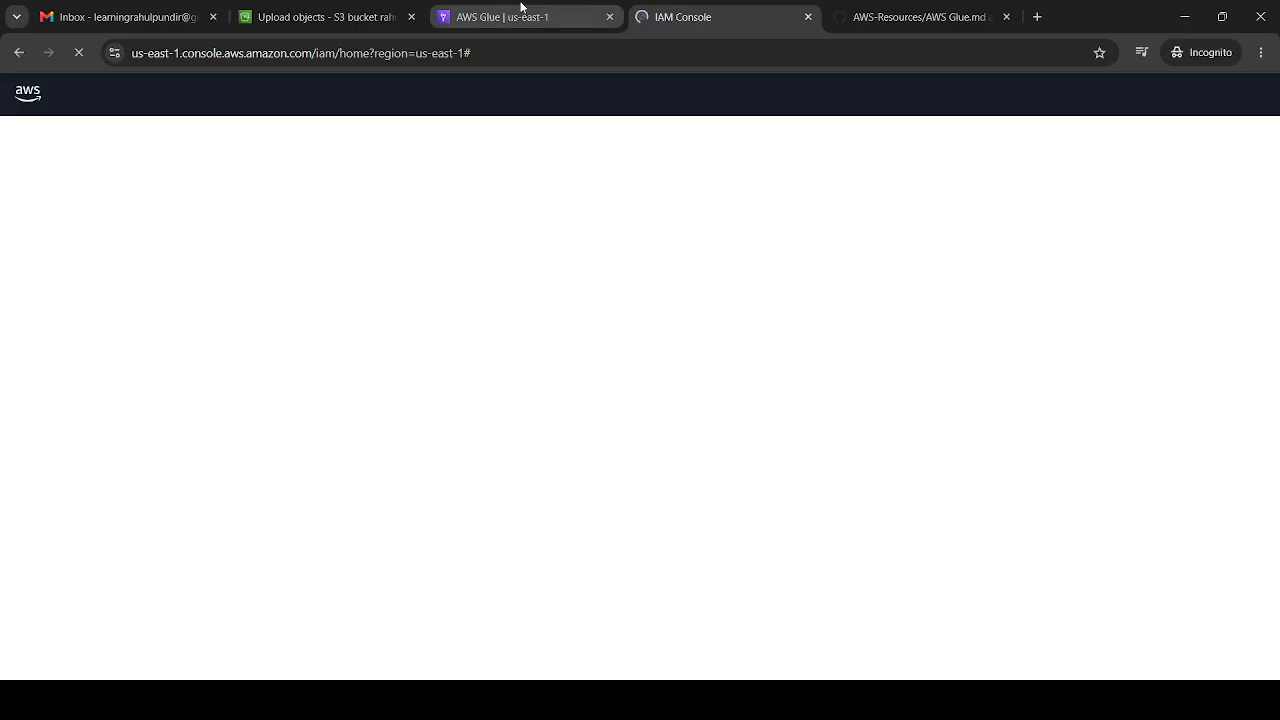
left_click(520, 8)
left_click(673, 8)
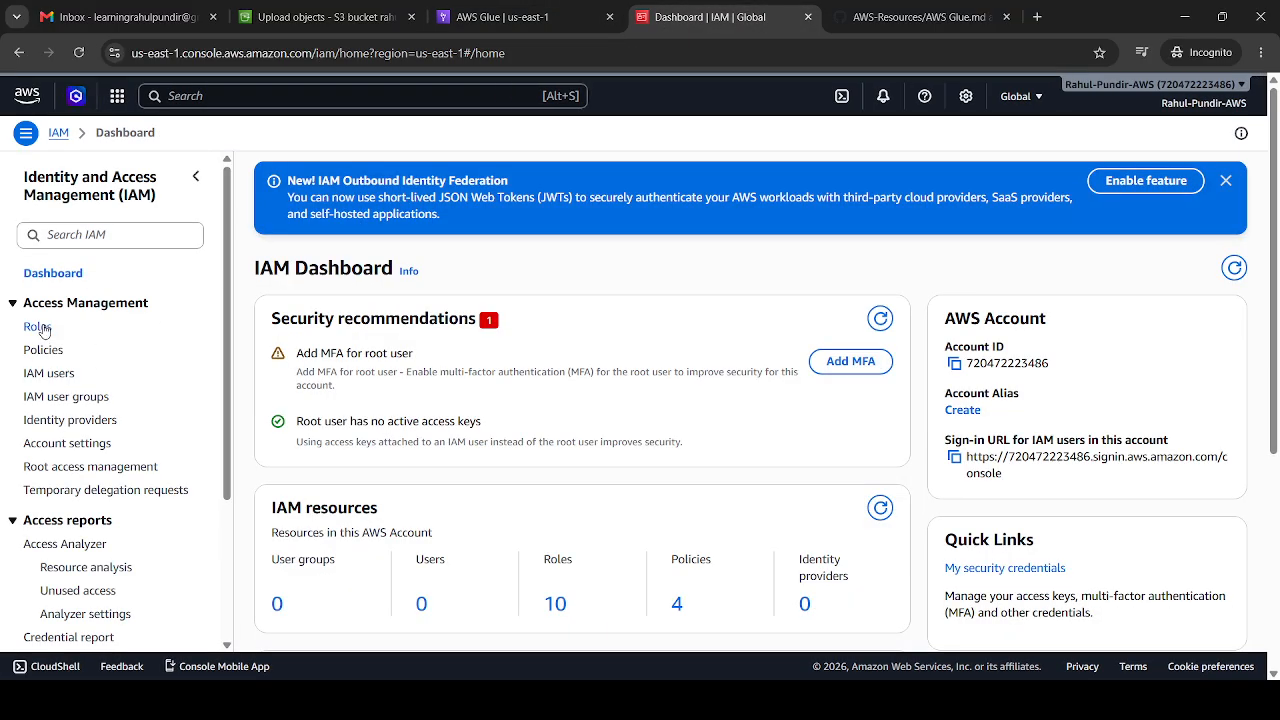
left_click(42, 328)
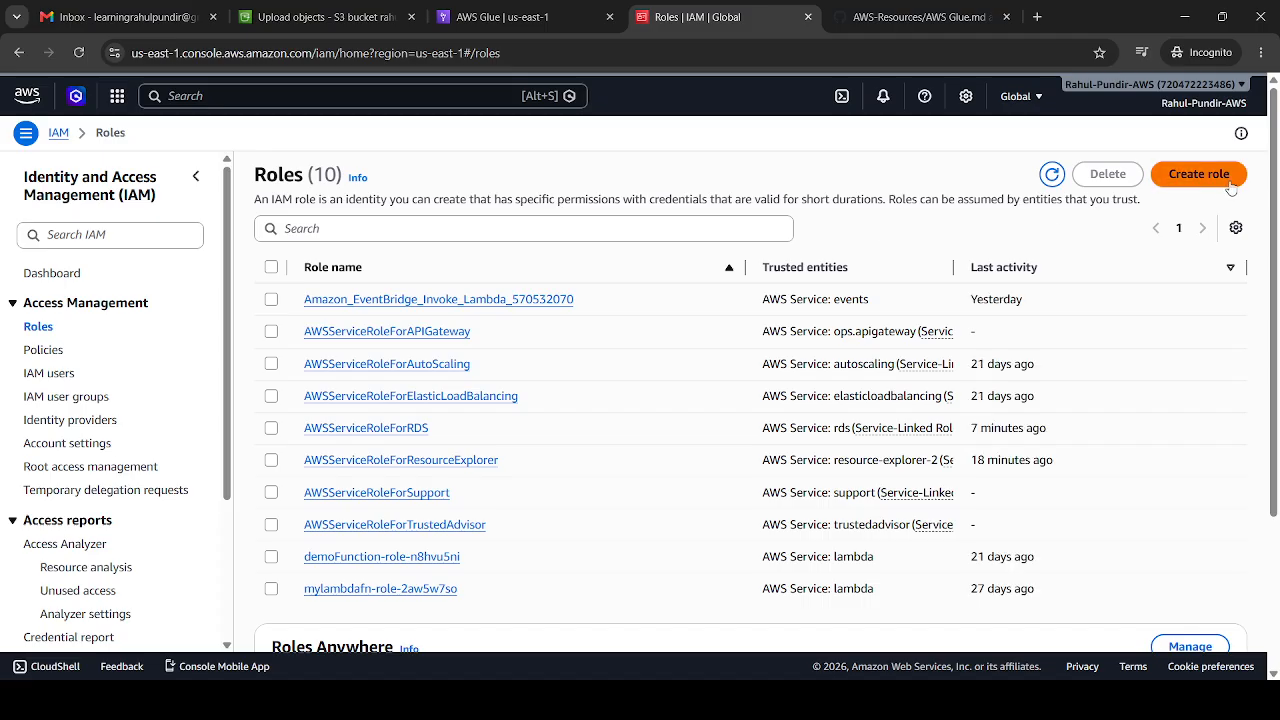
Step: Start creating a new IAM role
left_click(1205, 175)
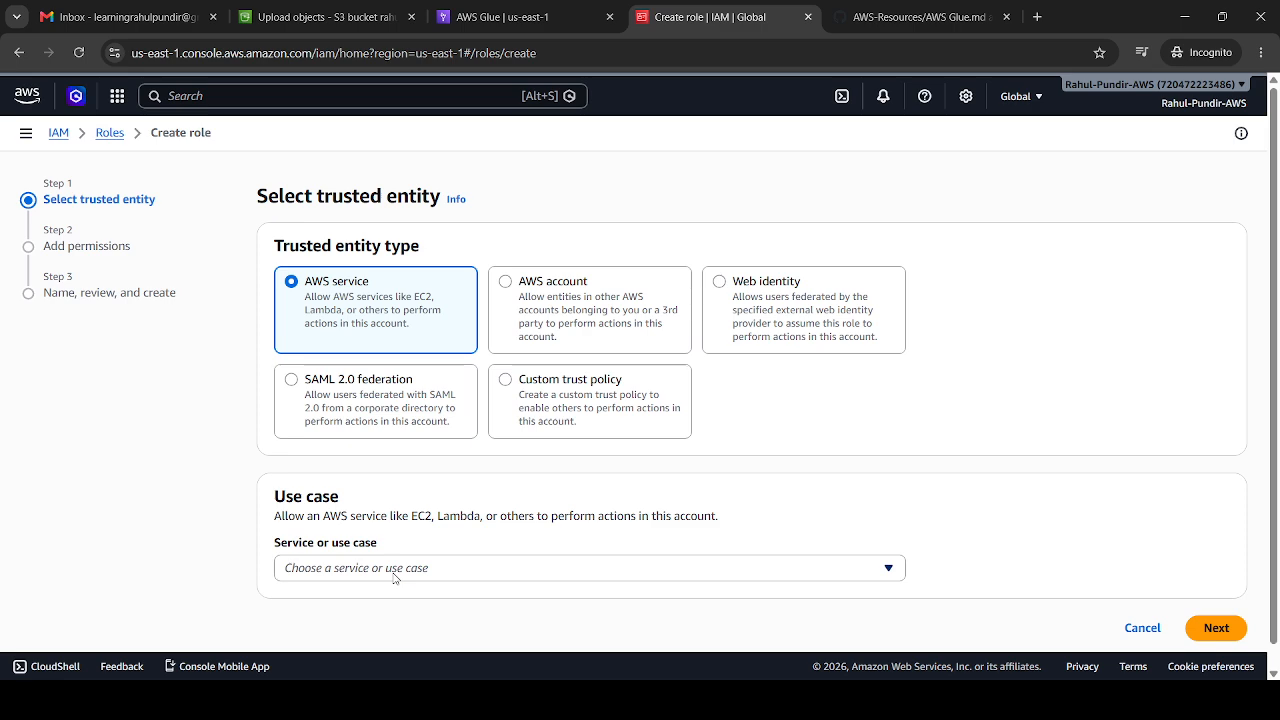
left_click(394, 577)
type("a")
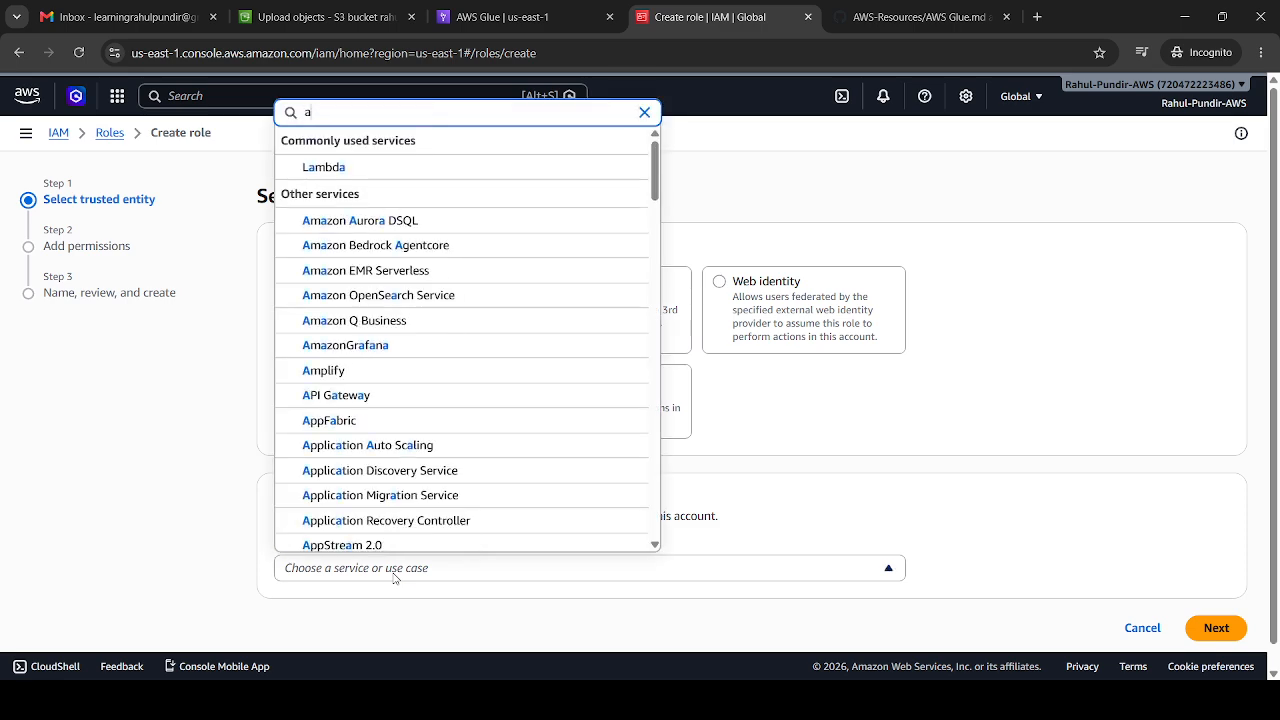
type("ws")
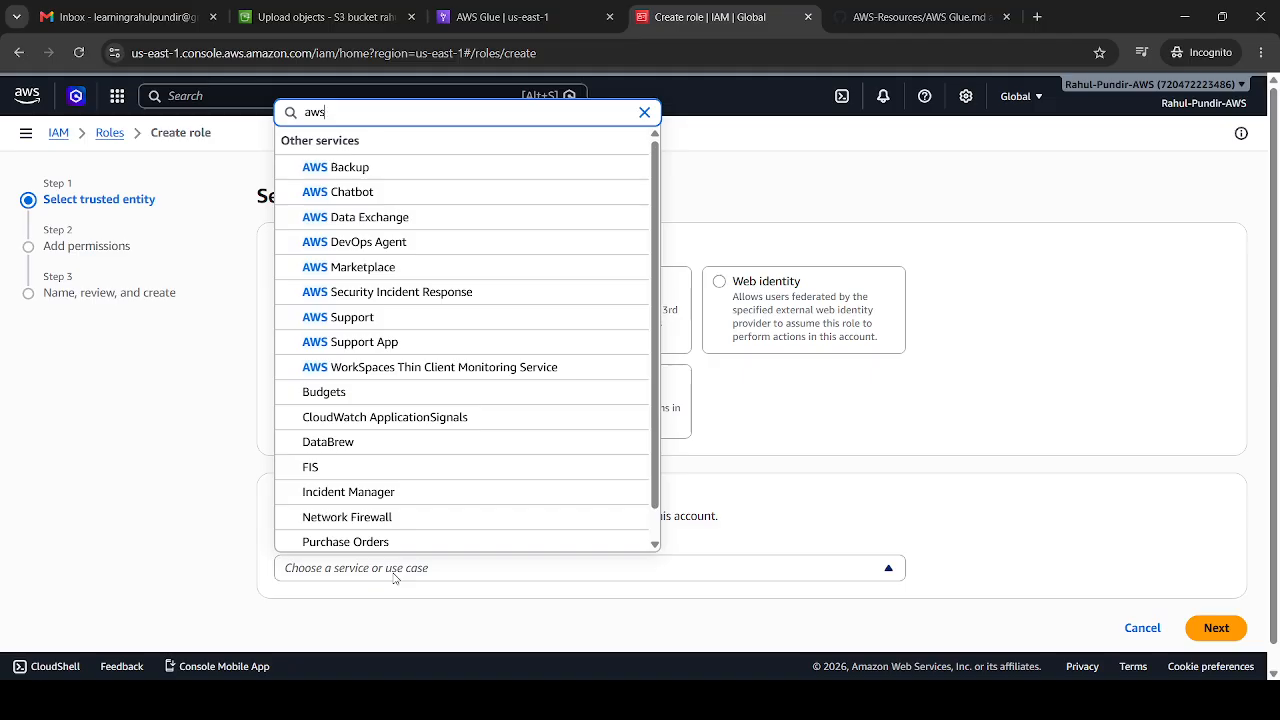
type(" g")
key("BackSpace")
key("BackSpace")
key("BackSpace")
key("BackSpace")
key("Escape")
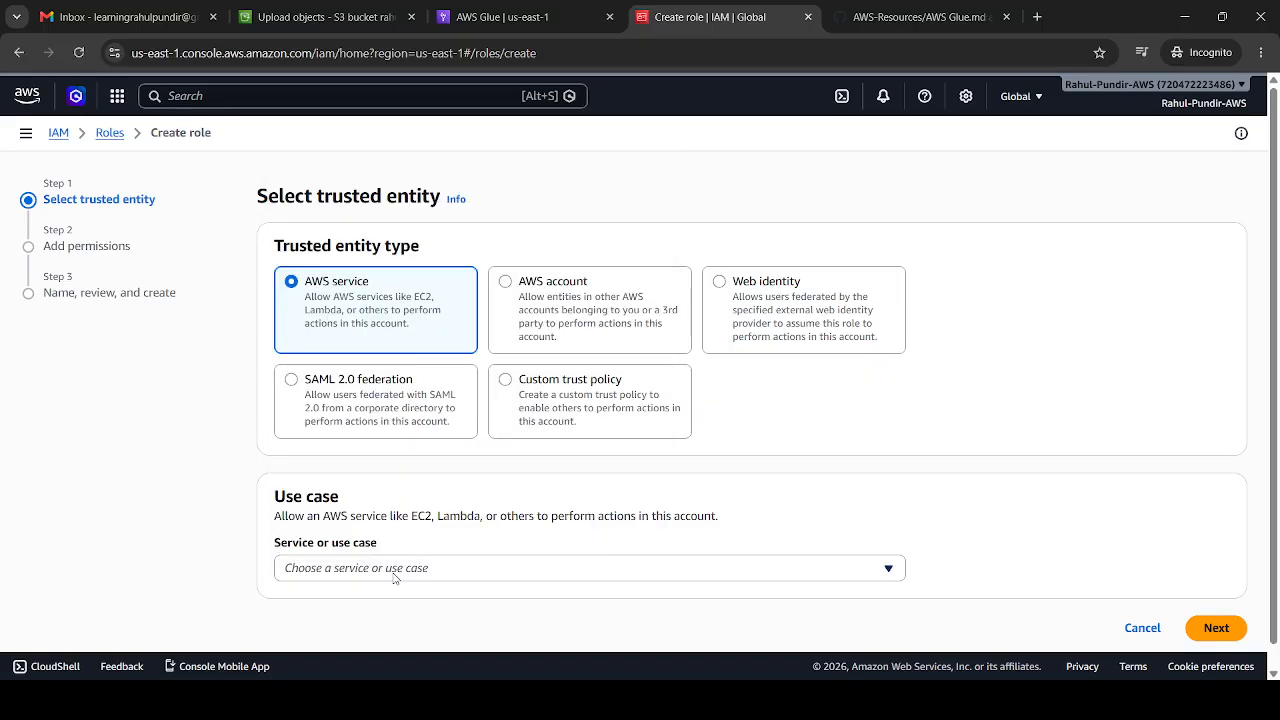
left_click(395, 568)
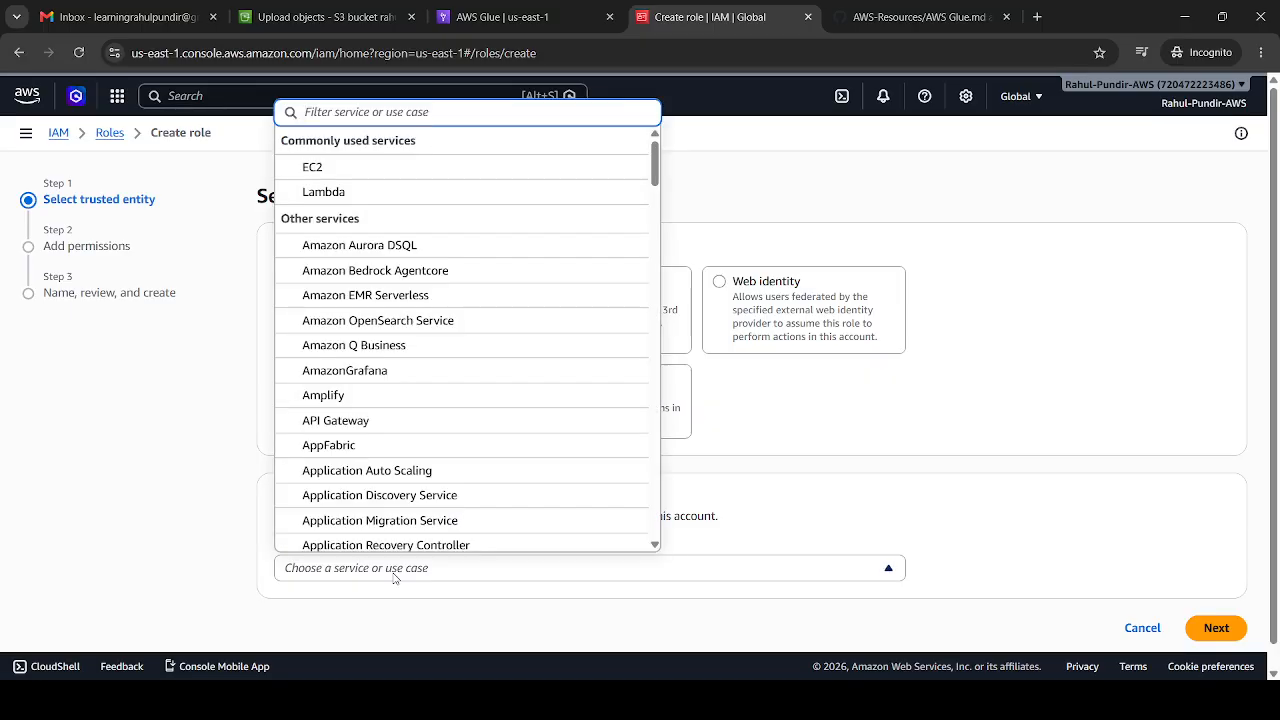
type("AWS")
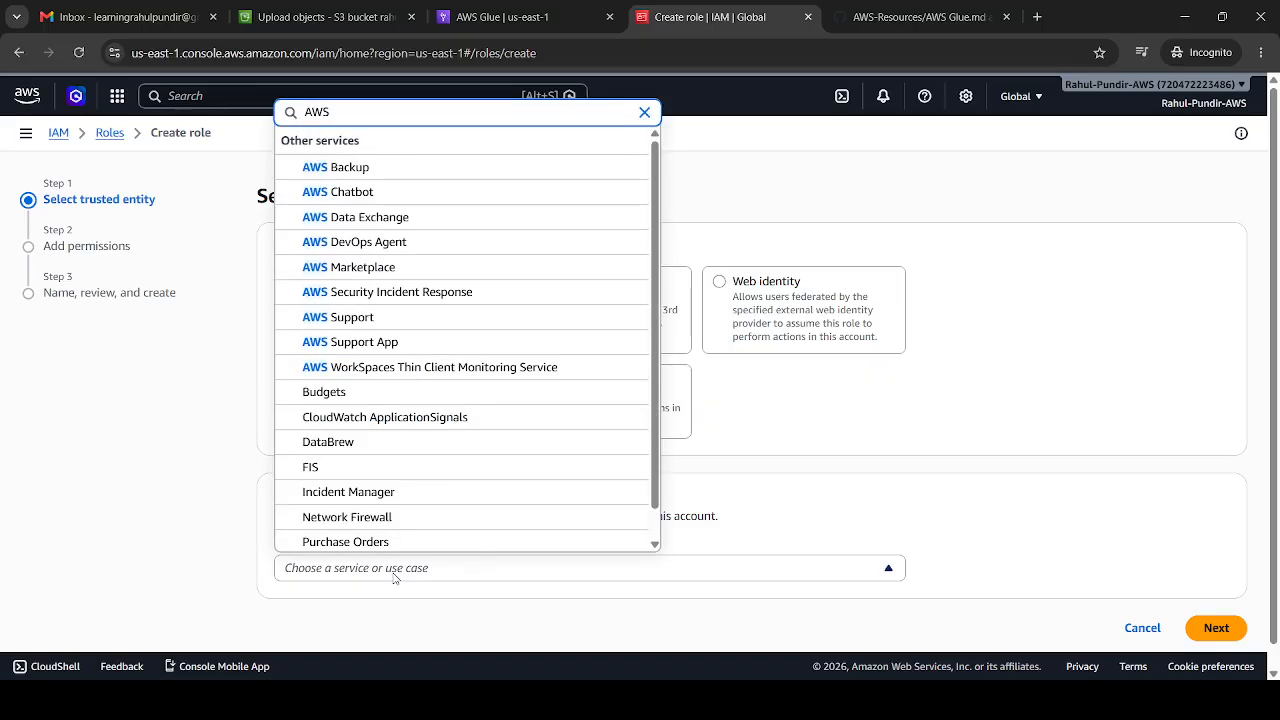
type(" G")
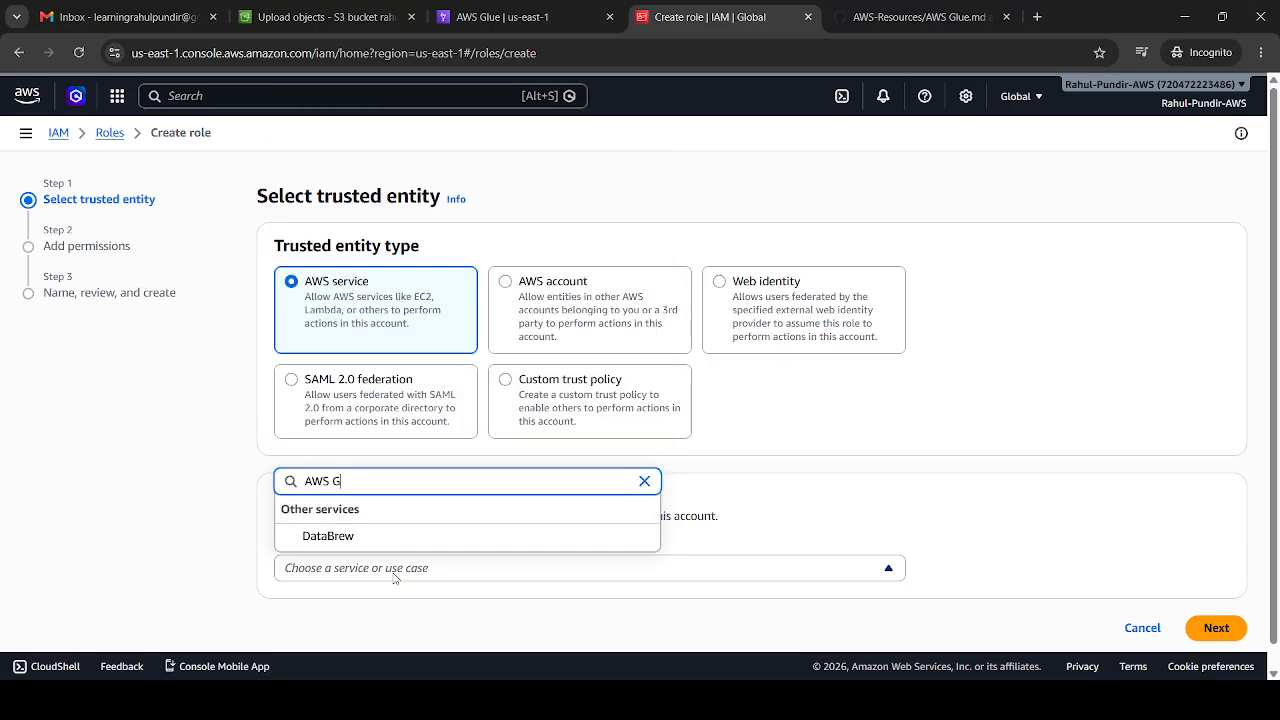
key("BackSpace")
key("BackSpace")
key("BackSpace")
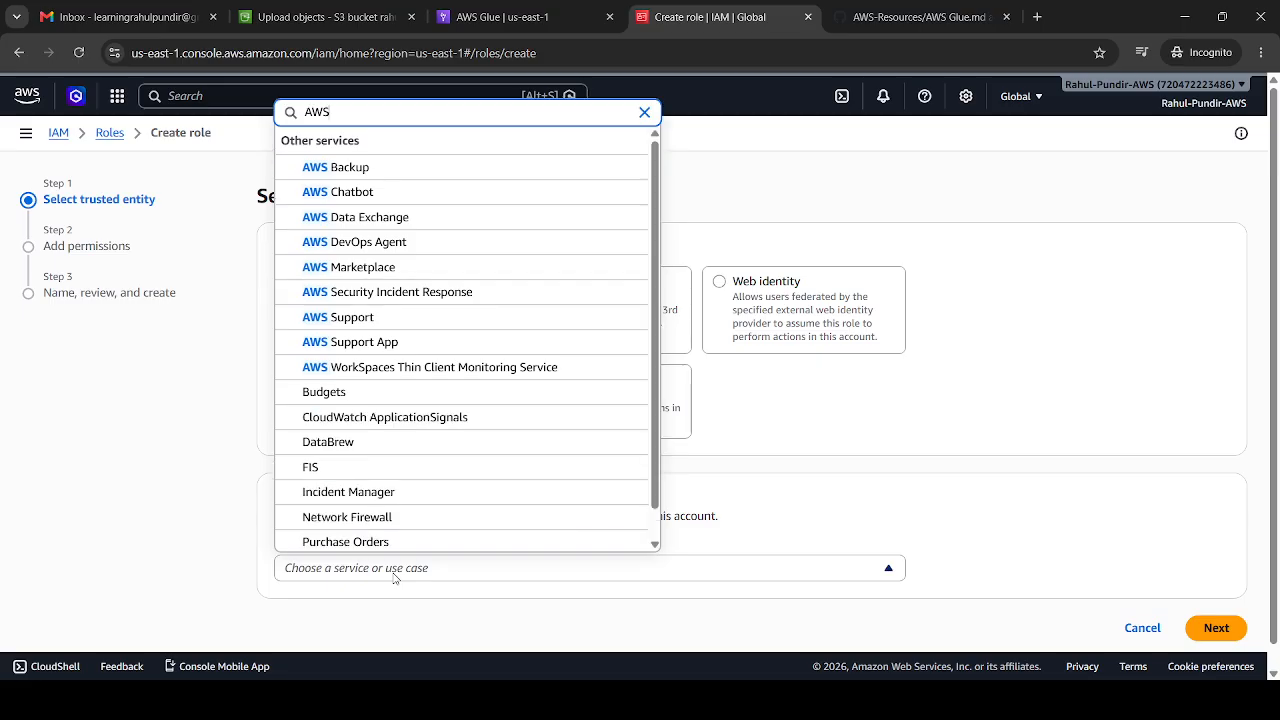
left_click(443, 588)
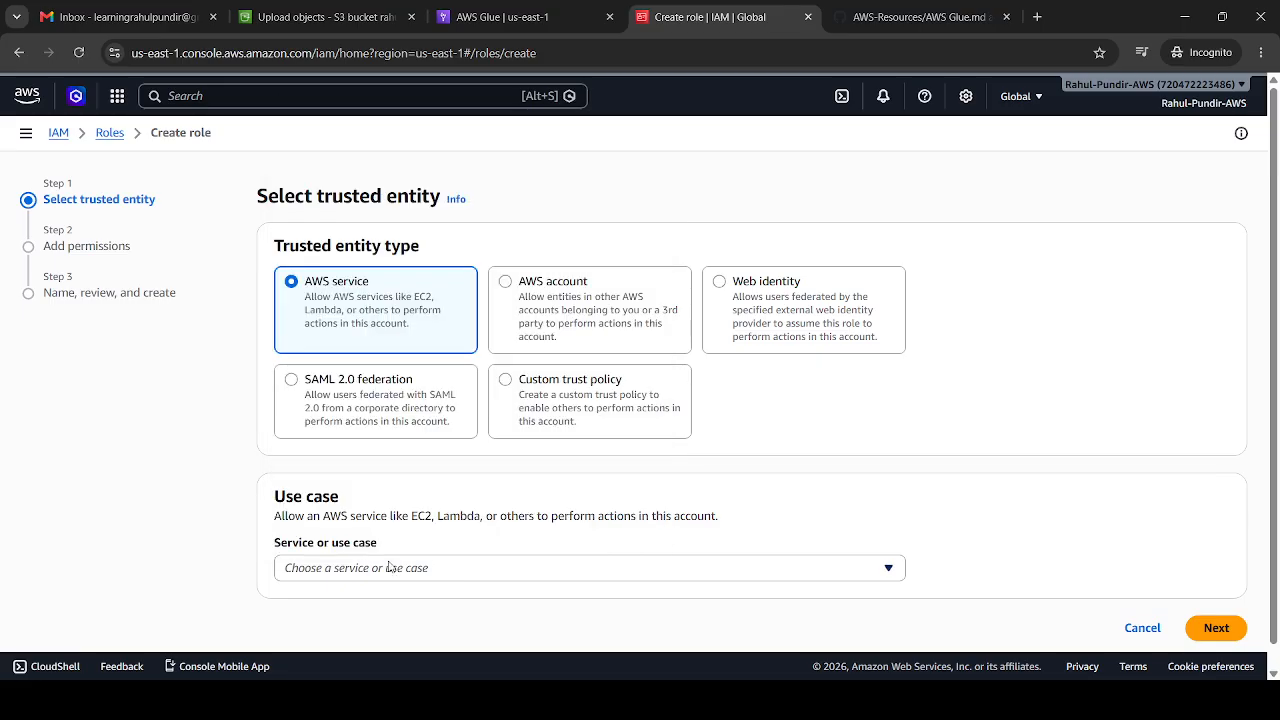
left_click(389, 567)
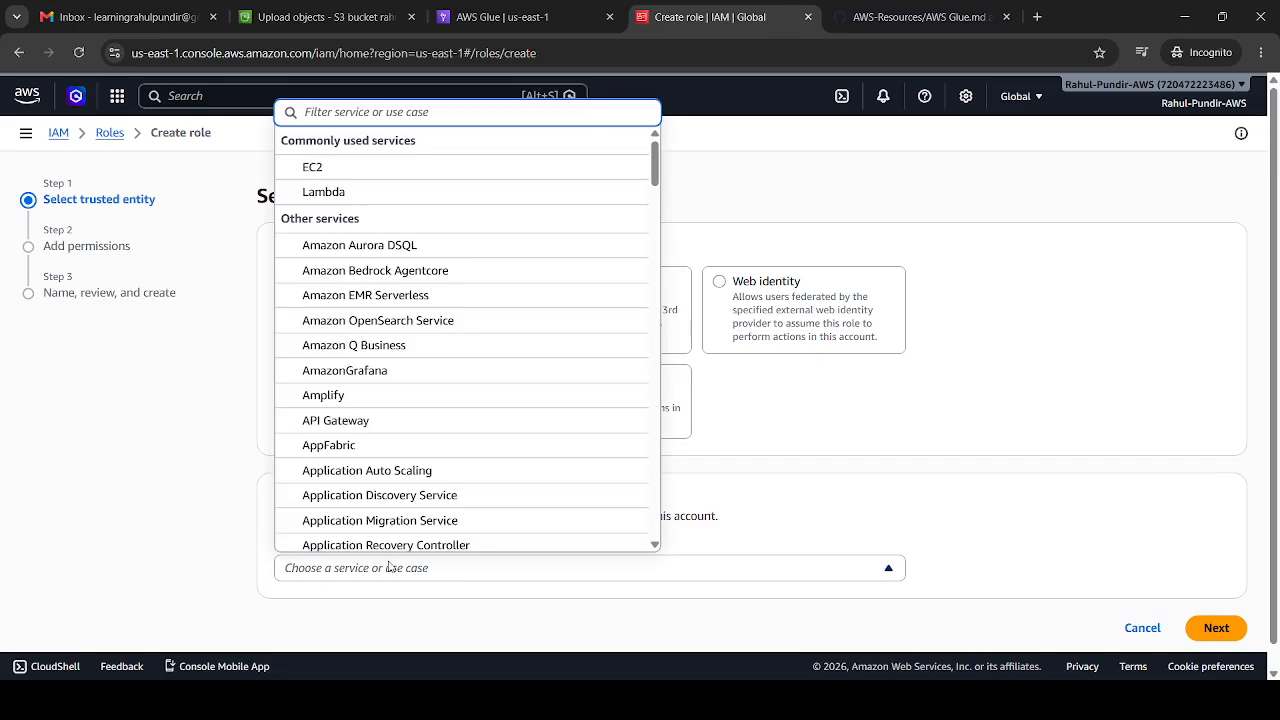
type("s")
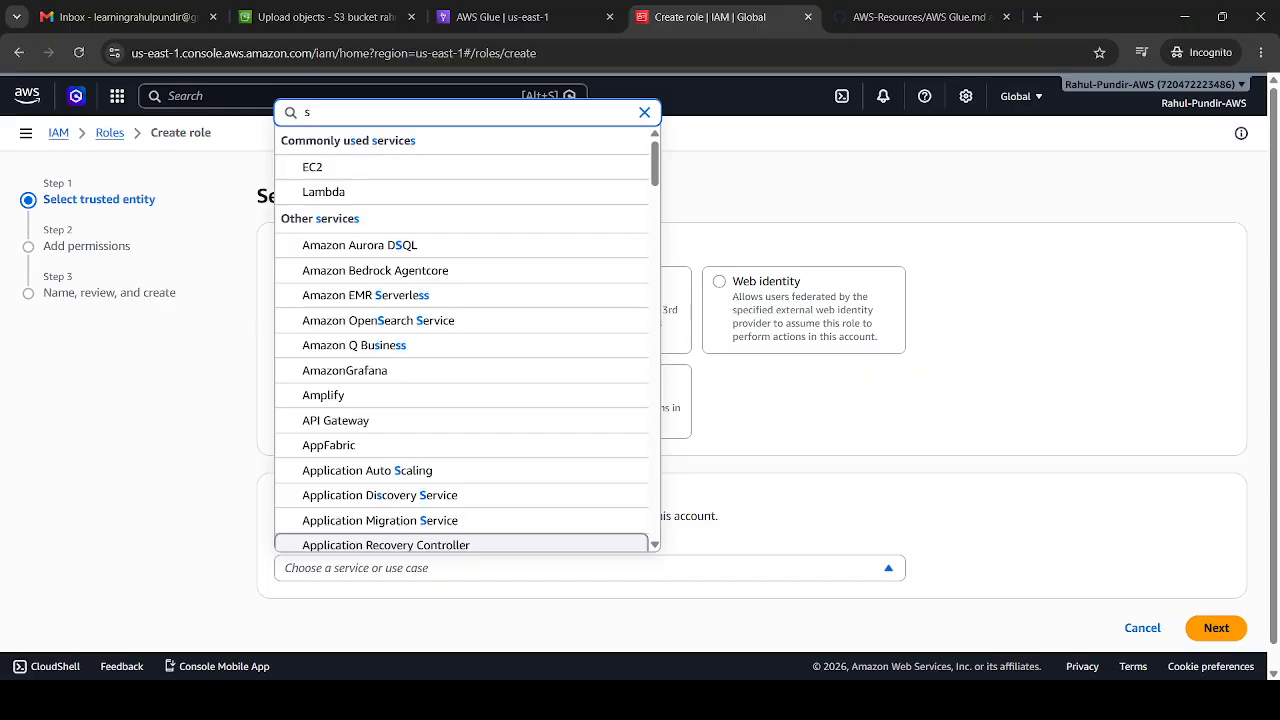
key("alt+Tab")
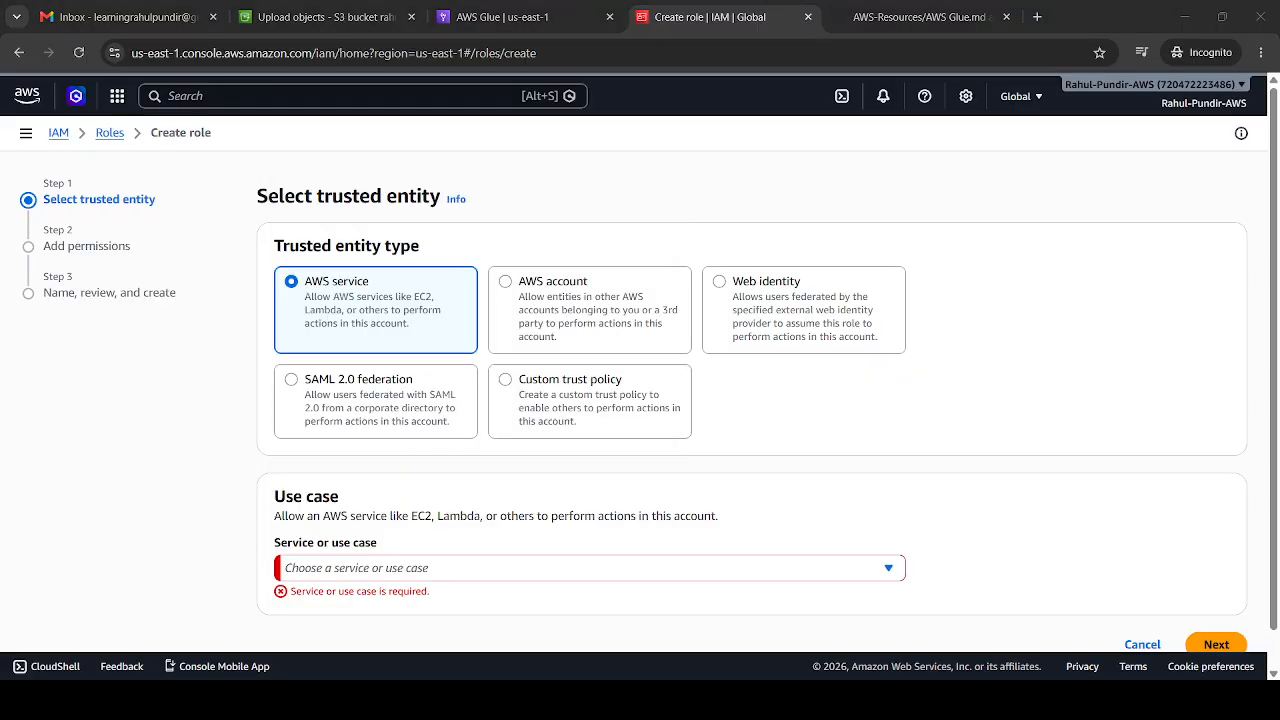
Step: Choose Glue as the service use case for the role's trusted entity and proceed to the permissions
left_click(468, 568)
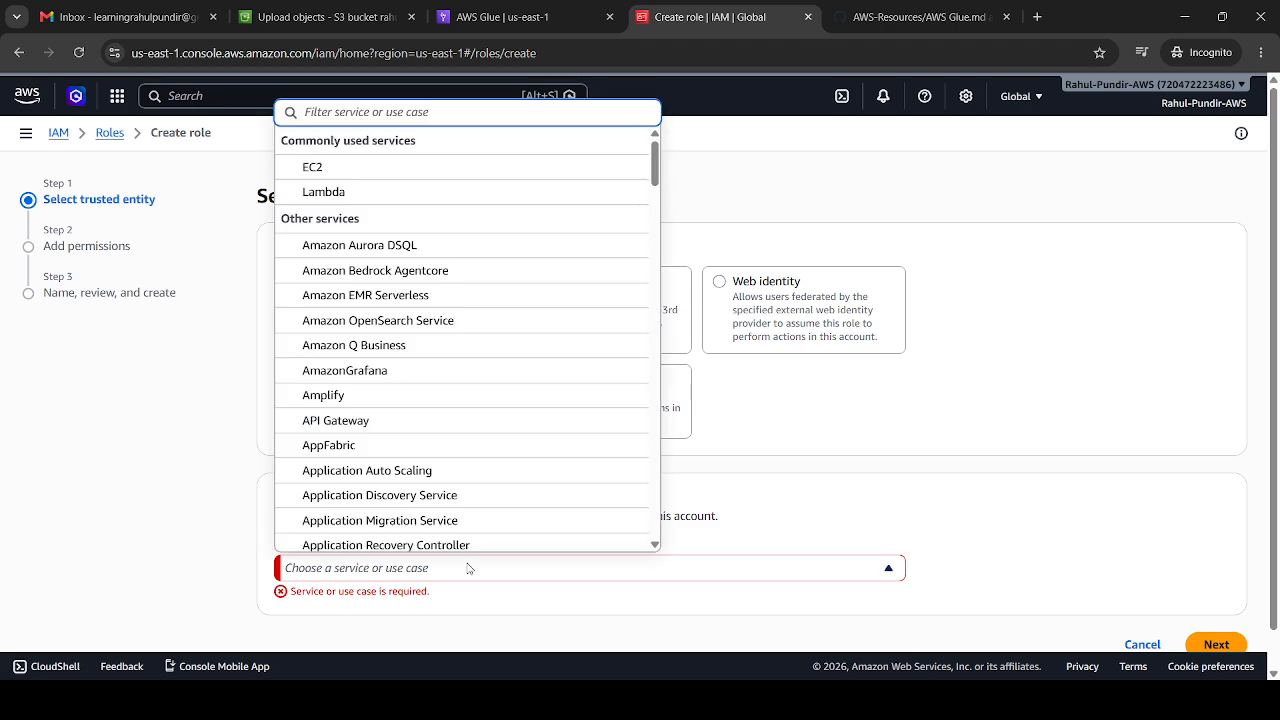
type("glue")
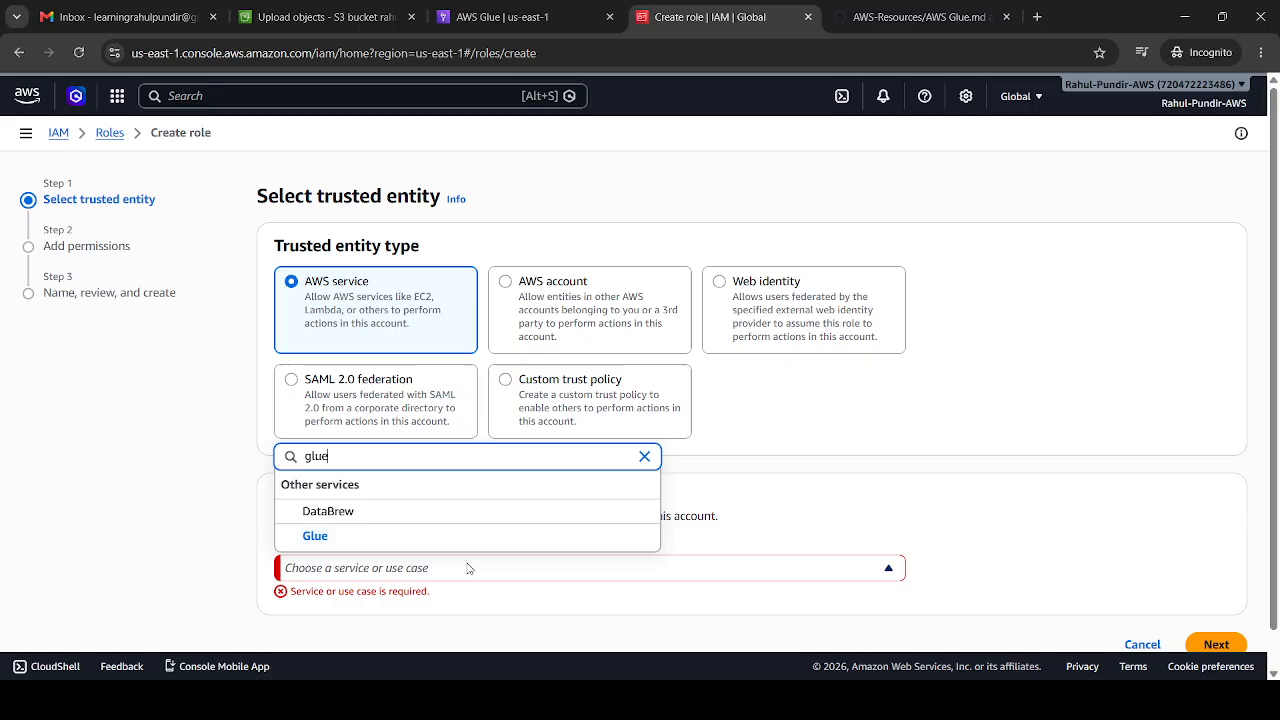
left_click(346, 536)
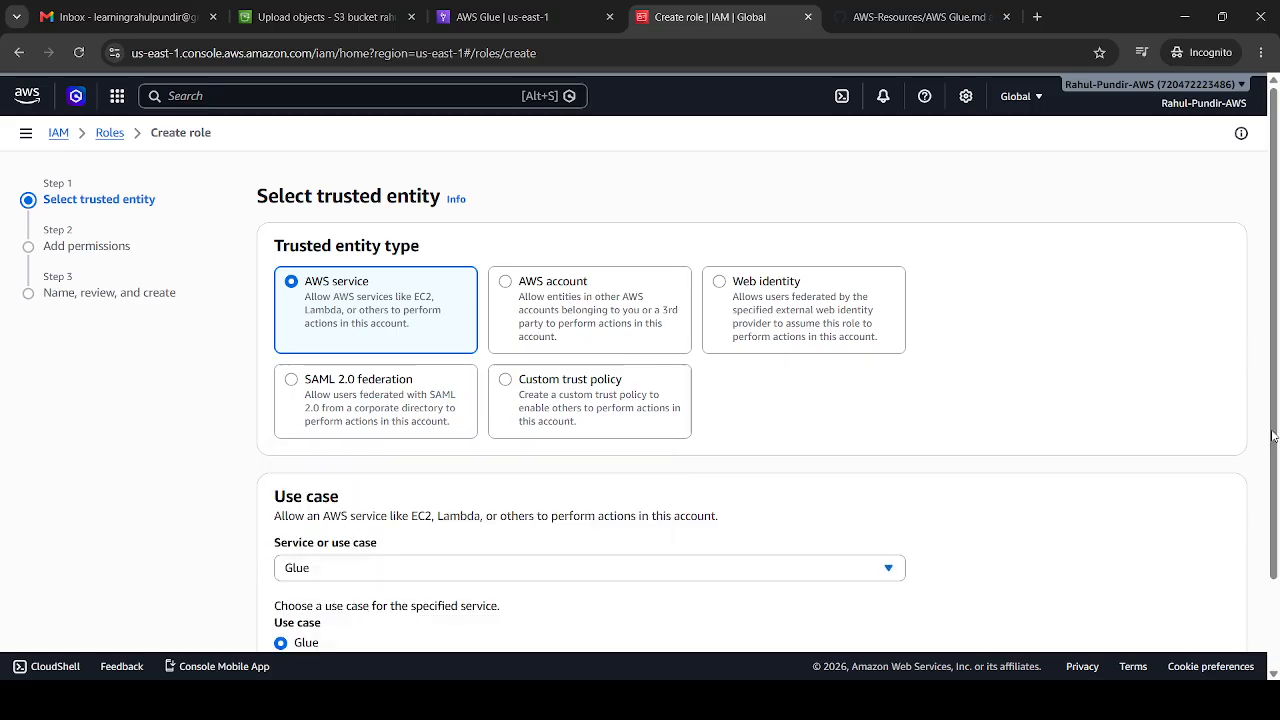
scroll(1276, 470, "down", 1)
scroll(1276, 470, "down", 2)
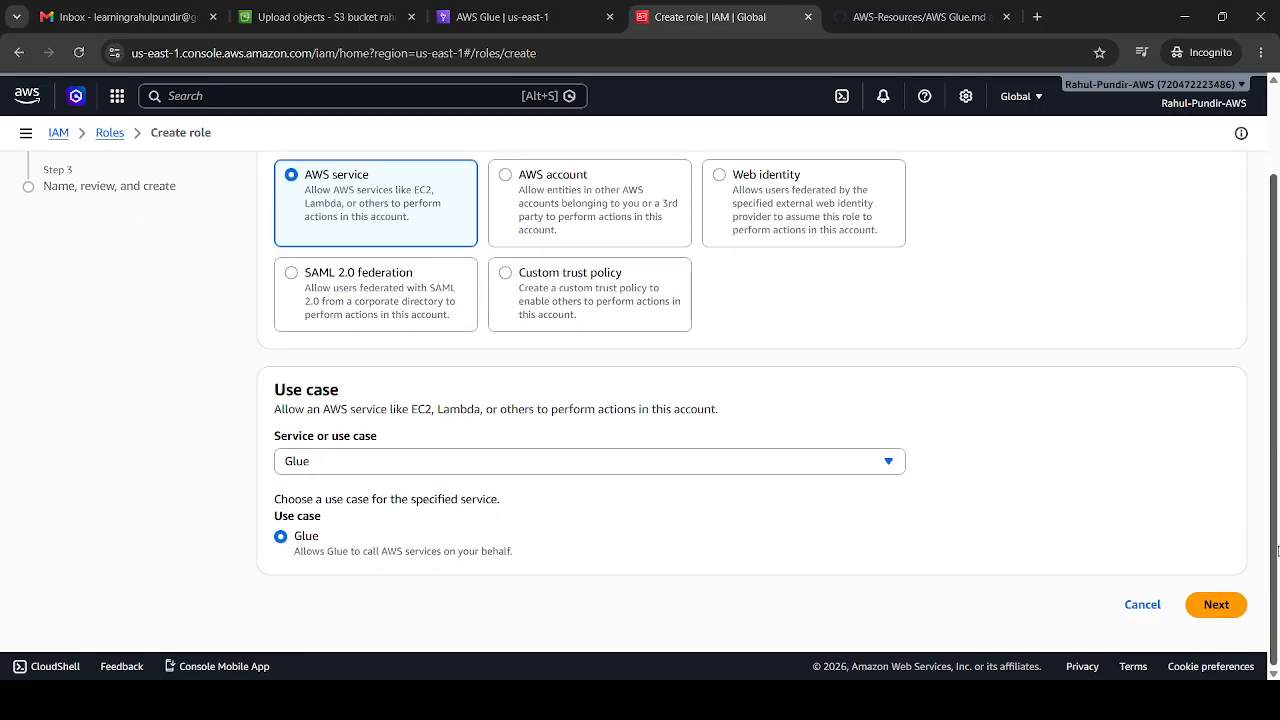
left_click(1203, 605)
Step: Find the AmazonS3FullAccess policy and select it for the new role
left_click(333, 321)
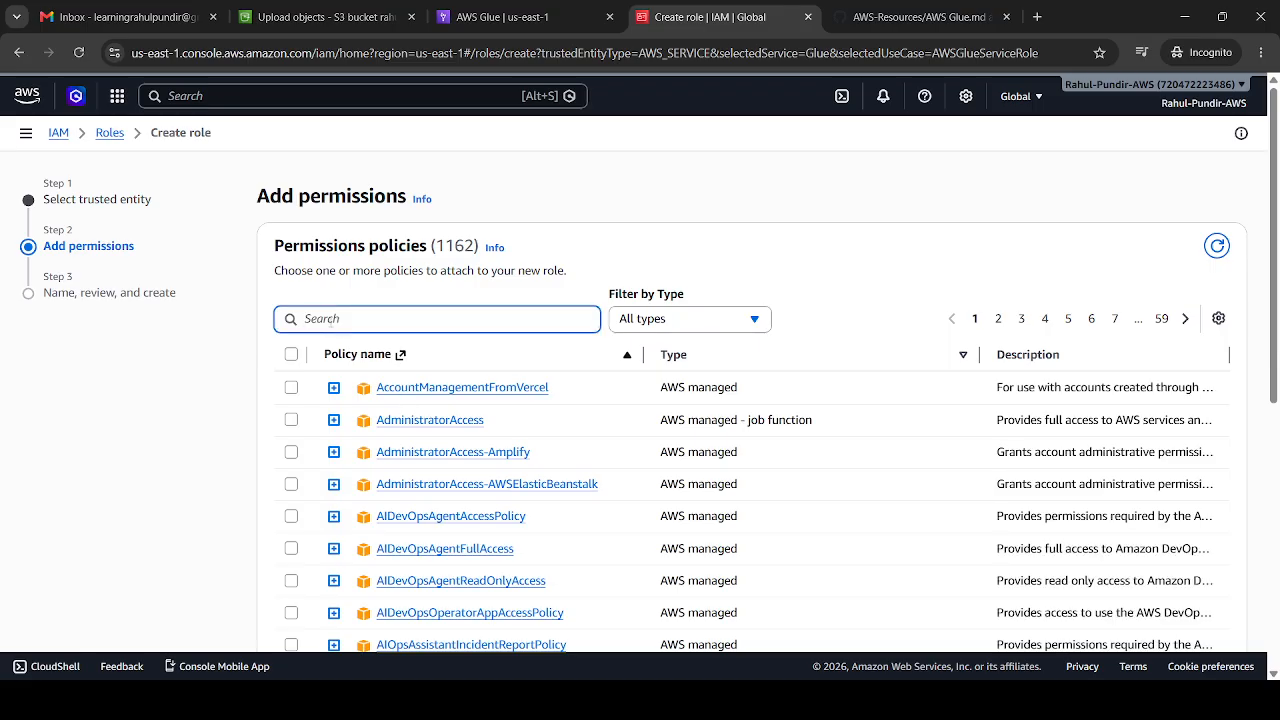
type("s3 f")
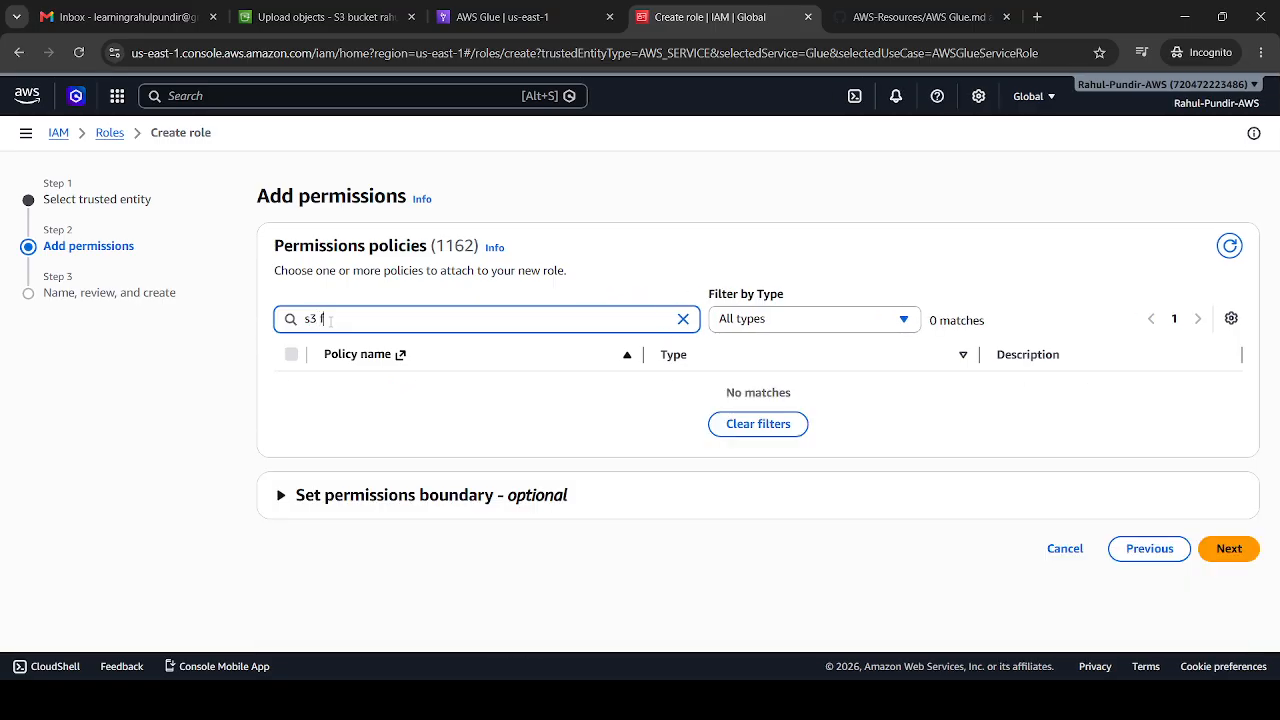
key("BackSpace")
key("BackSpace")
type("fu")
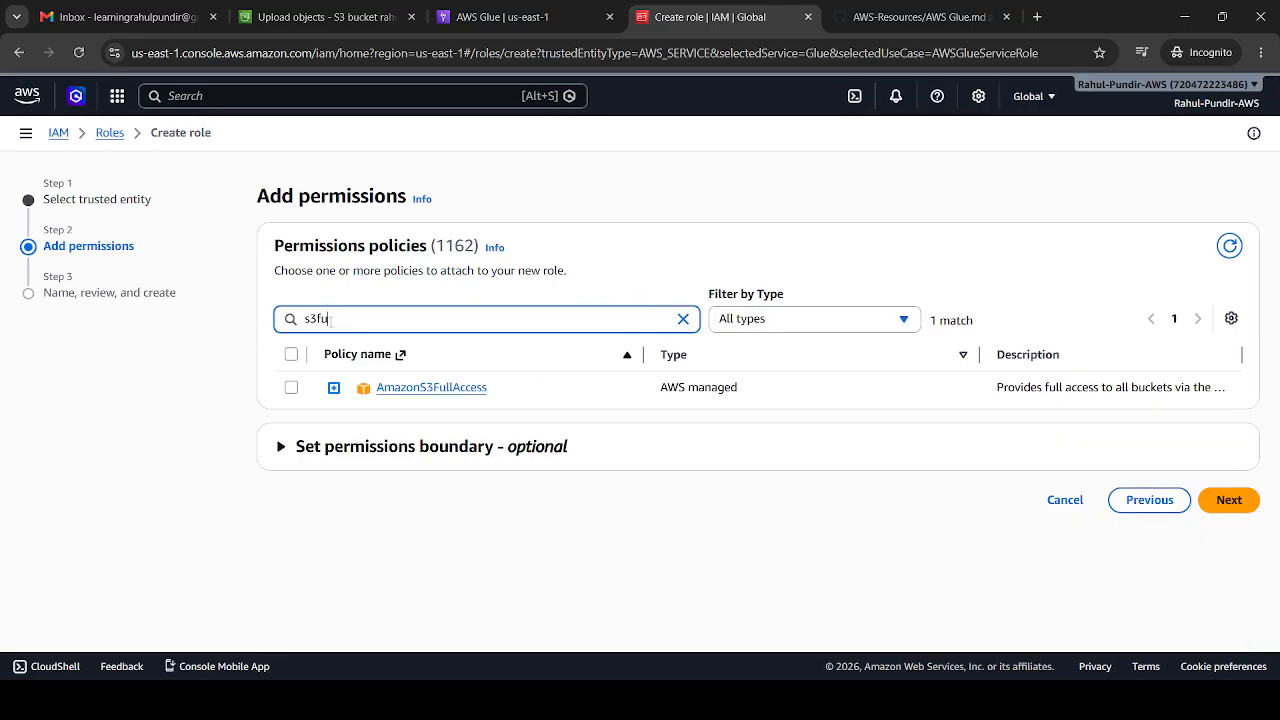
left_click(291, 388)
Step: Find the AWSGlueServiceRole policy, add it to the role's selected permissions, and proceed to the naming and review page
left_click(360, 318)
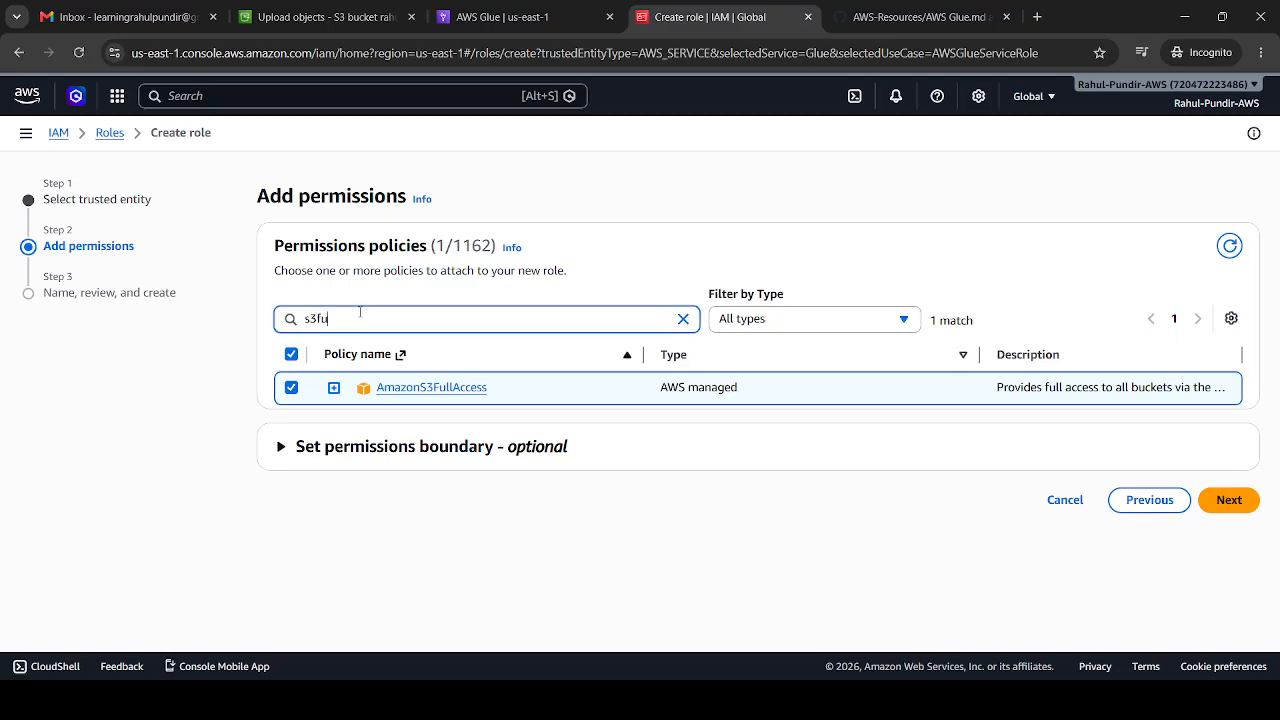
key("BackSpace")
key("BackSpace")
key("BackSpace")
key("BackSpace")
type("glue")
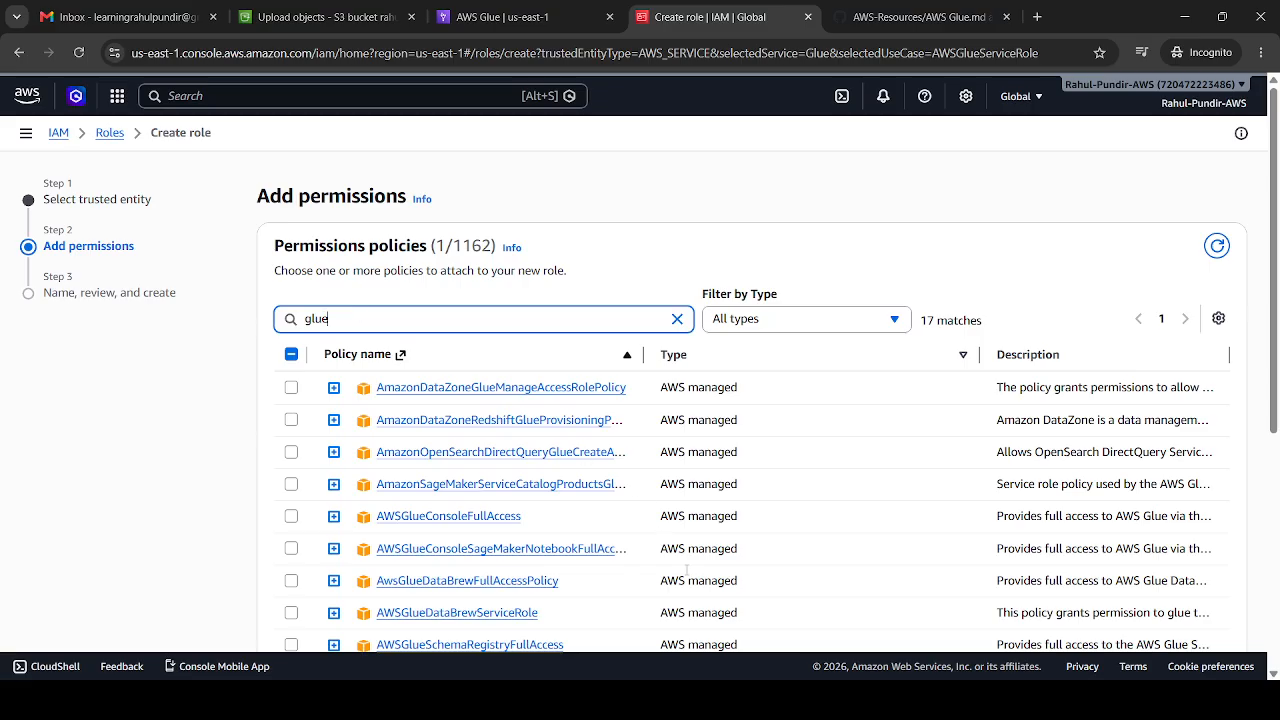
key("alt+Tab")
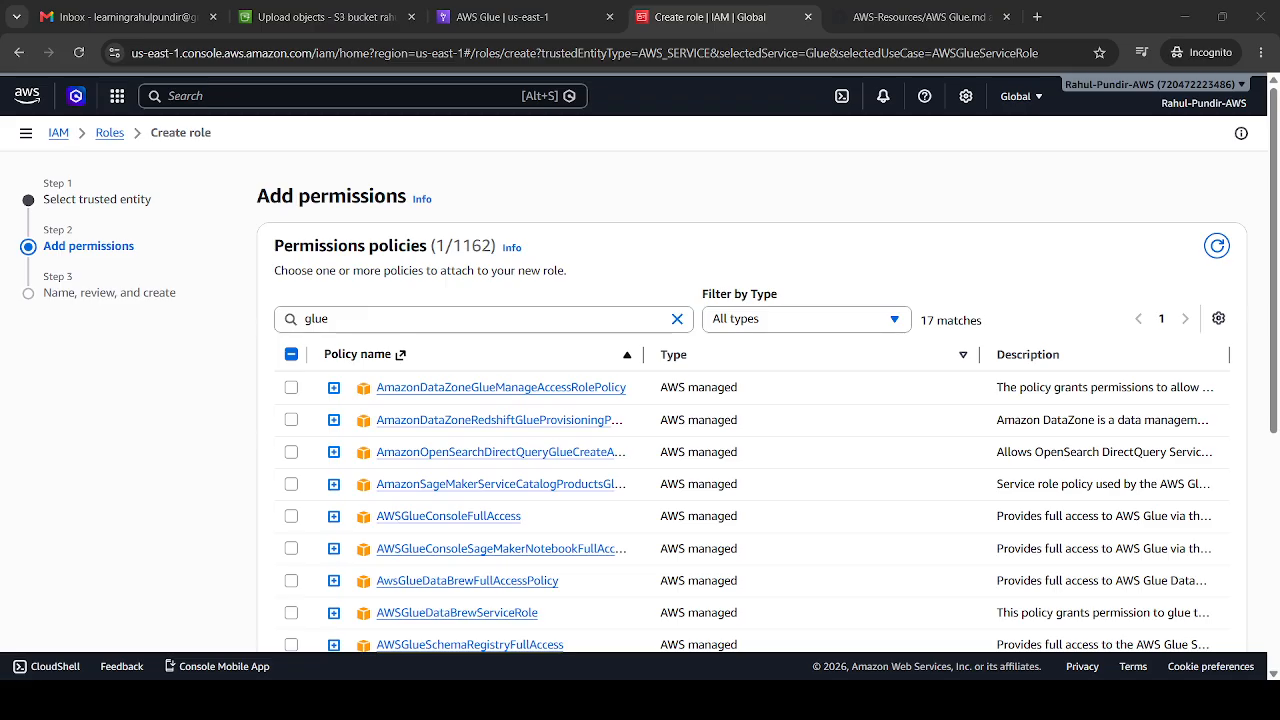
key("alt+Tab")
key("alt+Tab")
key("alt+Tab")
type("ser")
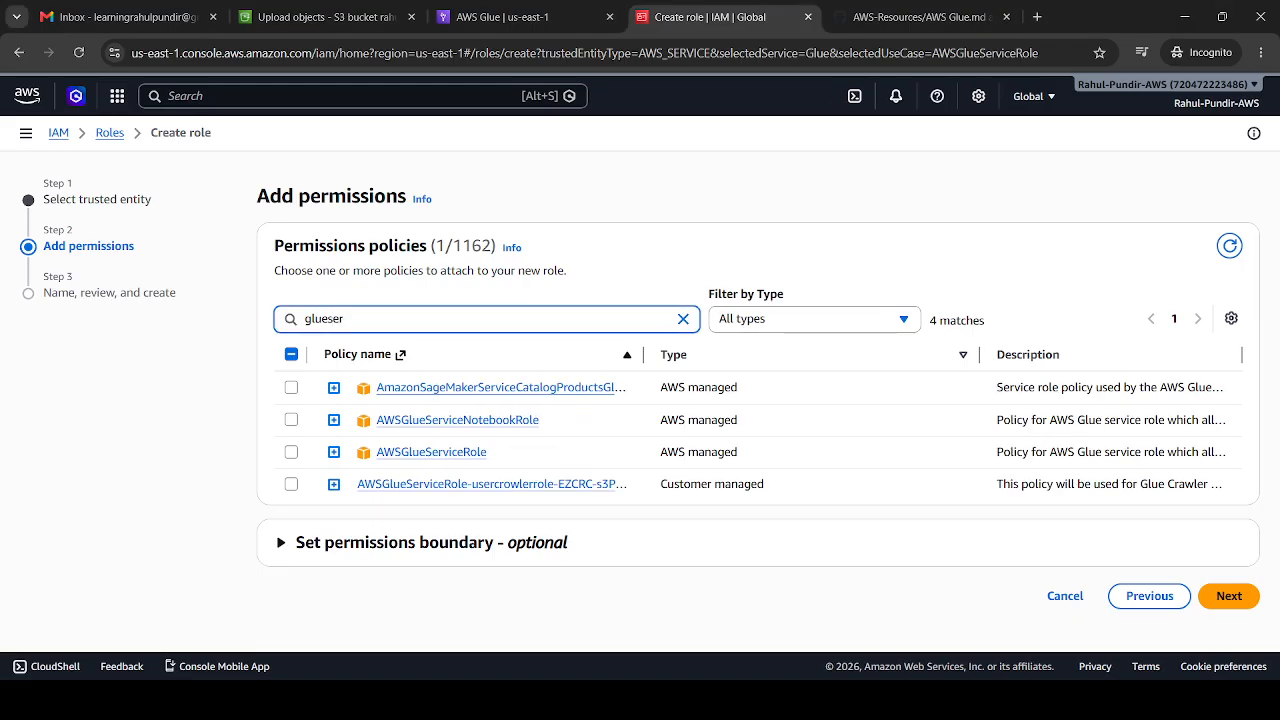
left_click(291, 452)
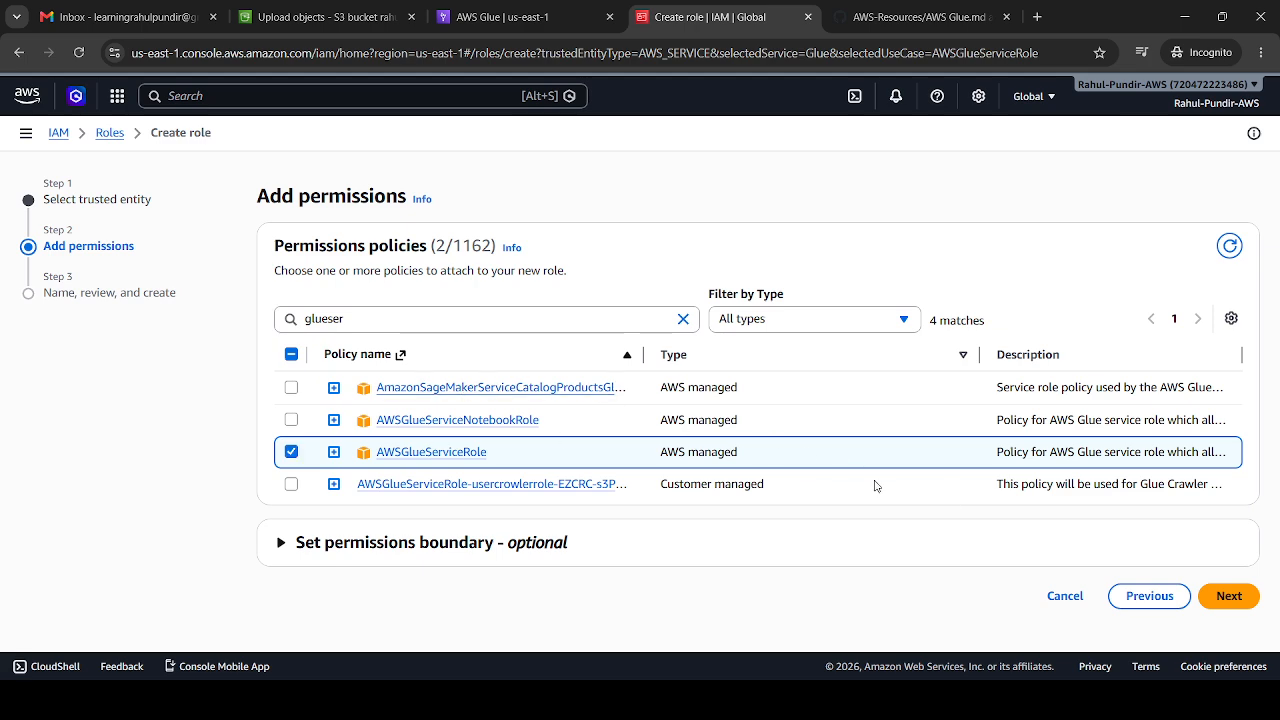
left_click(1229, 596)
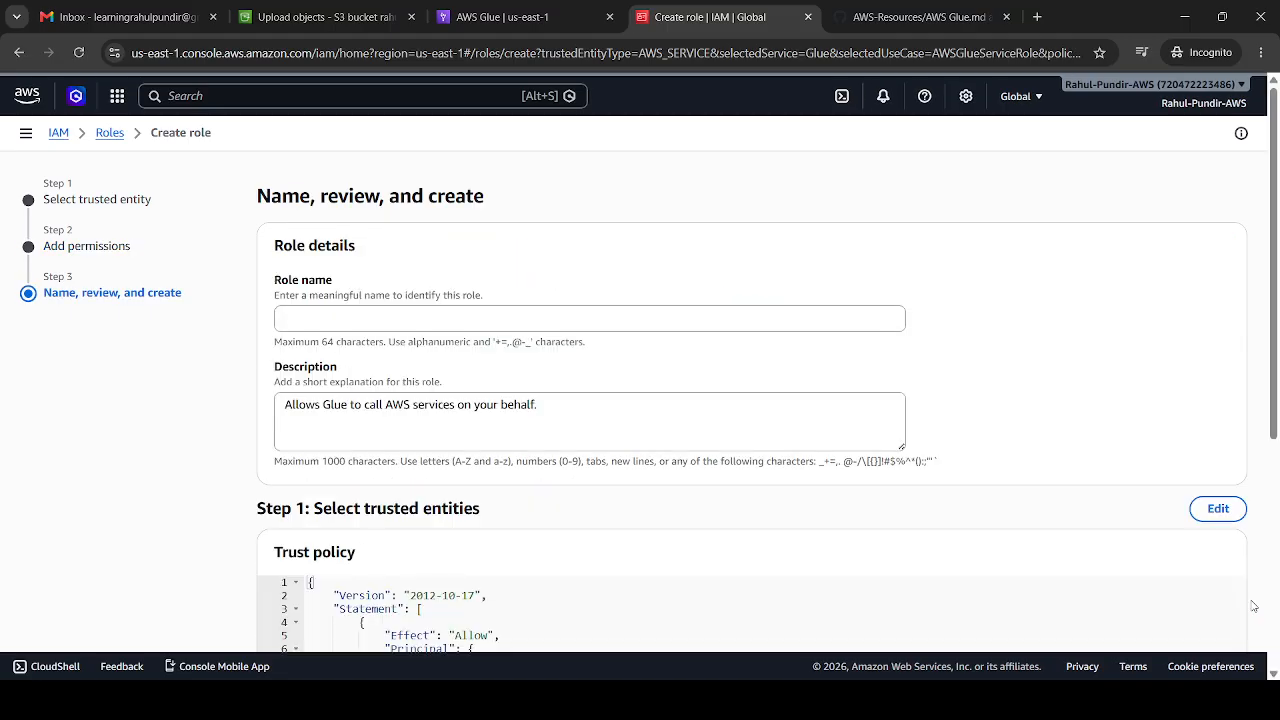
Step: Review the attached policies, name the role user-role-for-glue, and create it
scroll(1276, 470, "down", 5)
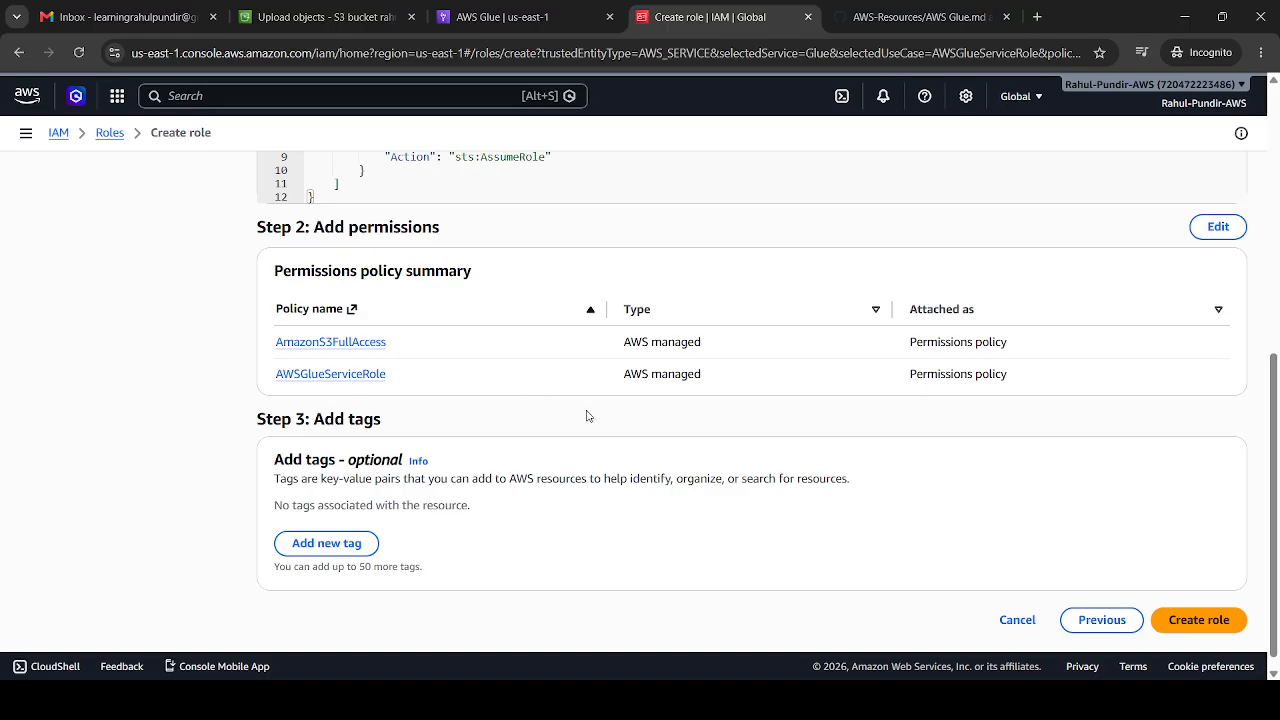
scroll(1266, 462, "up", 10)
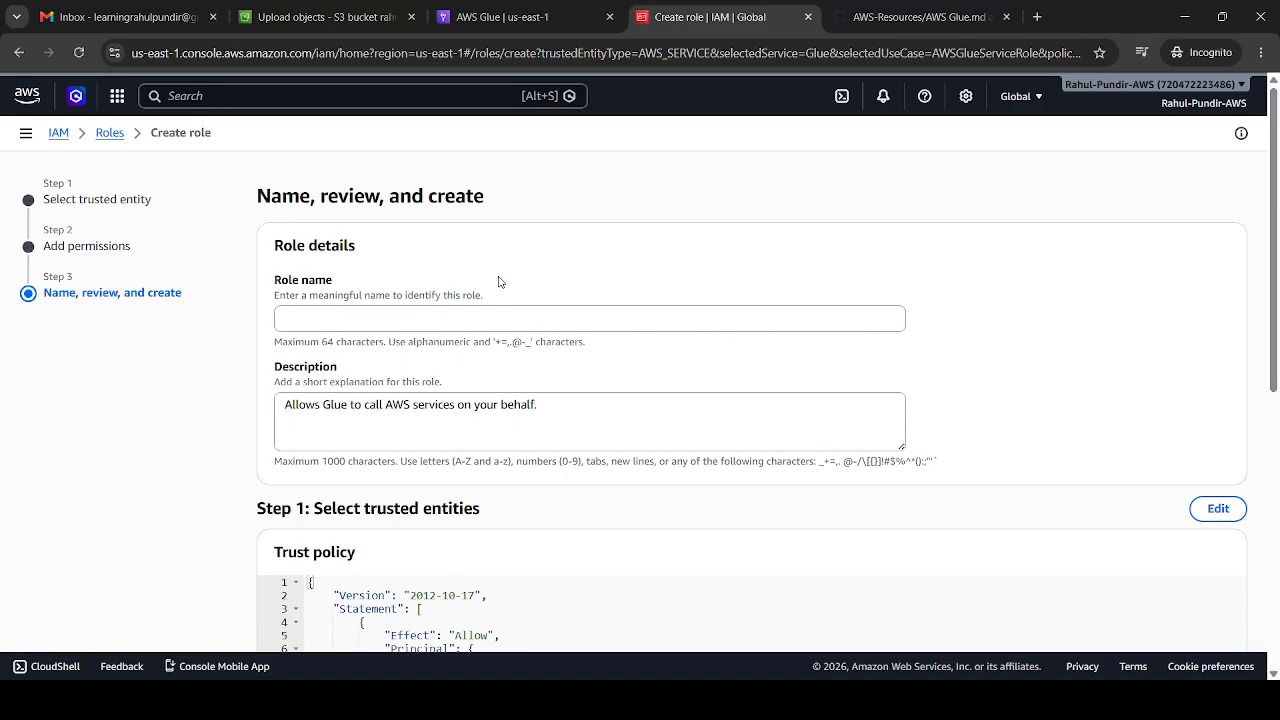
left_click(461, 317)
type("roe")
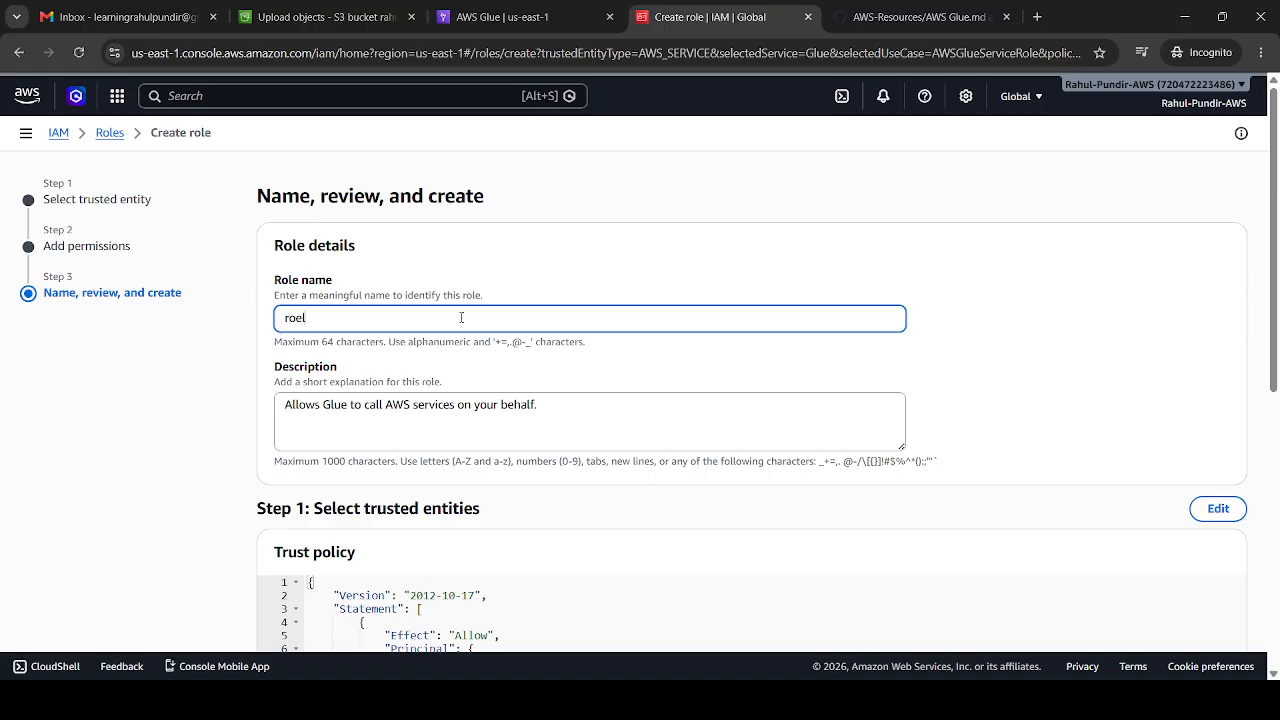
key("BackSpace")
type("le")
key("BackSpace")
type("user-role-for-glue")
left_click_drag(1274, 256, 1274, 528)
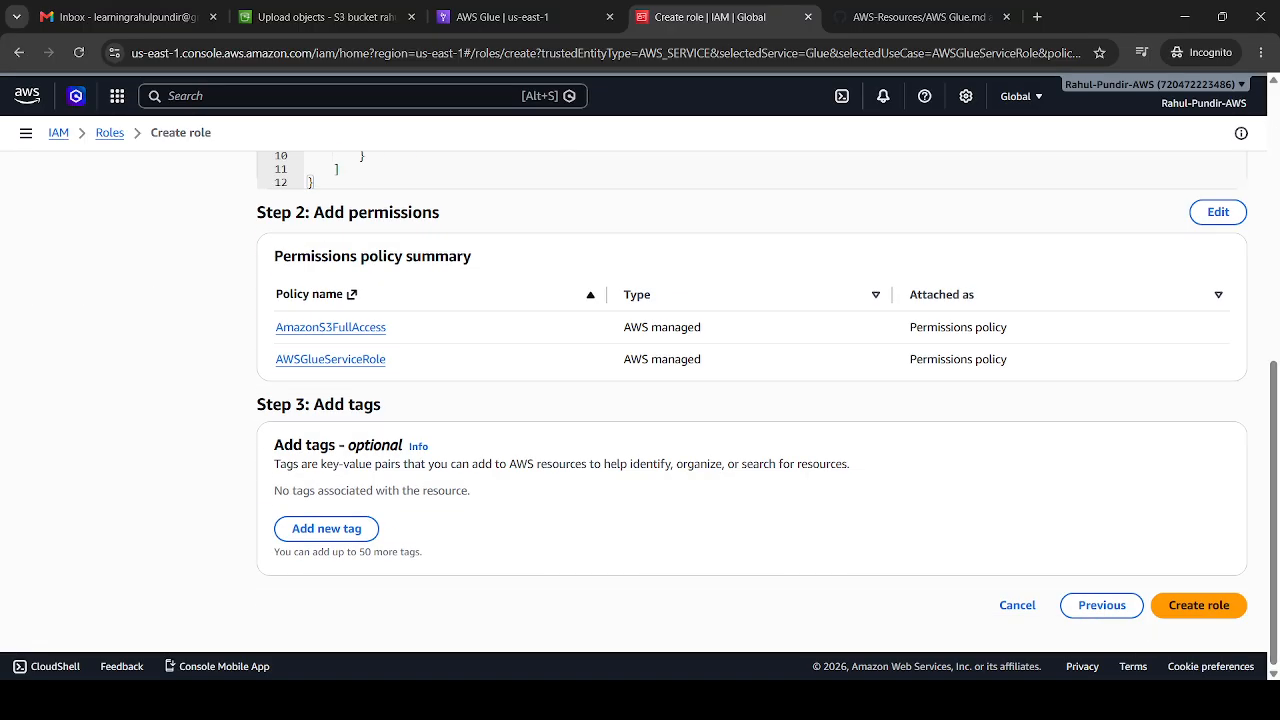
left_click(1200, 607)
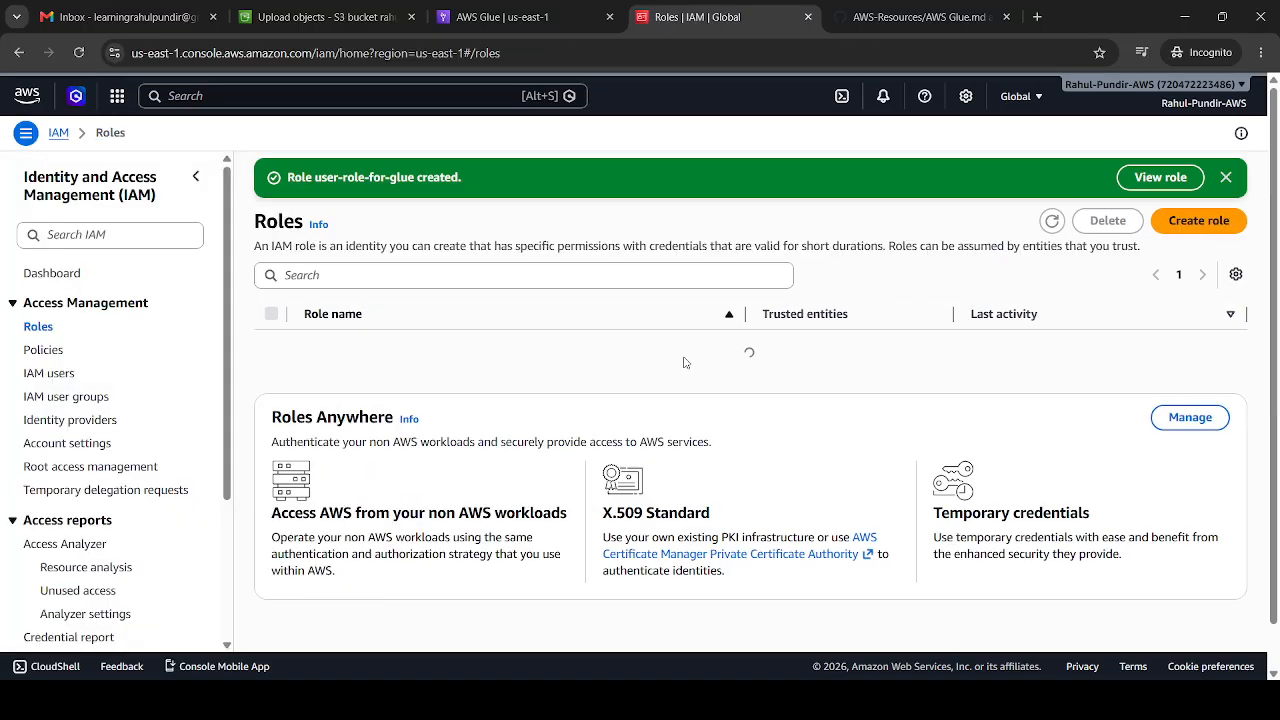
Step: Back in the Glue crawler setup, refresh the IAM roles, assign user-role-for-glue, and proceed to the output and scheduling settings
left_click(556, 10)
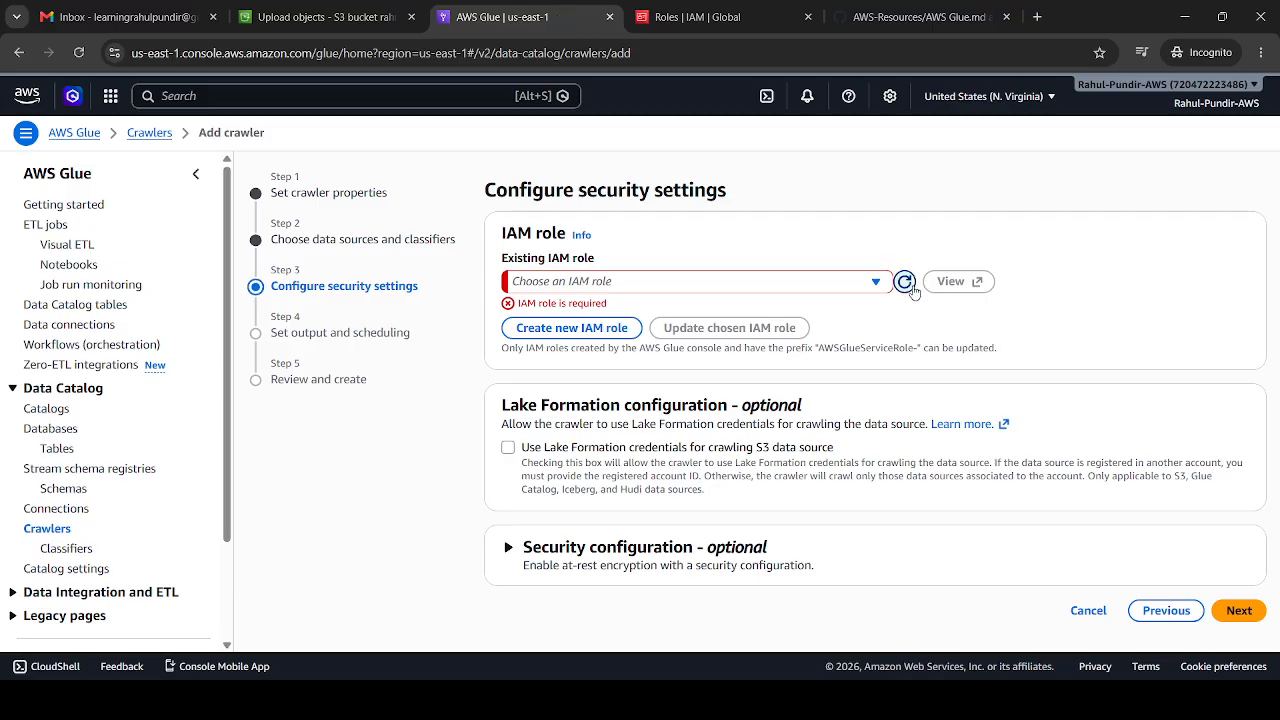
left_click(905, 282)
left_click(875, 281)
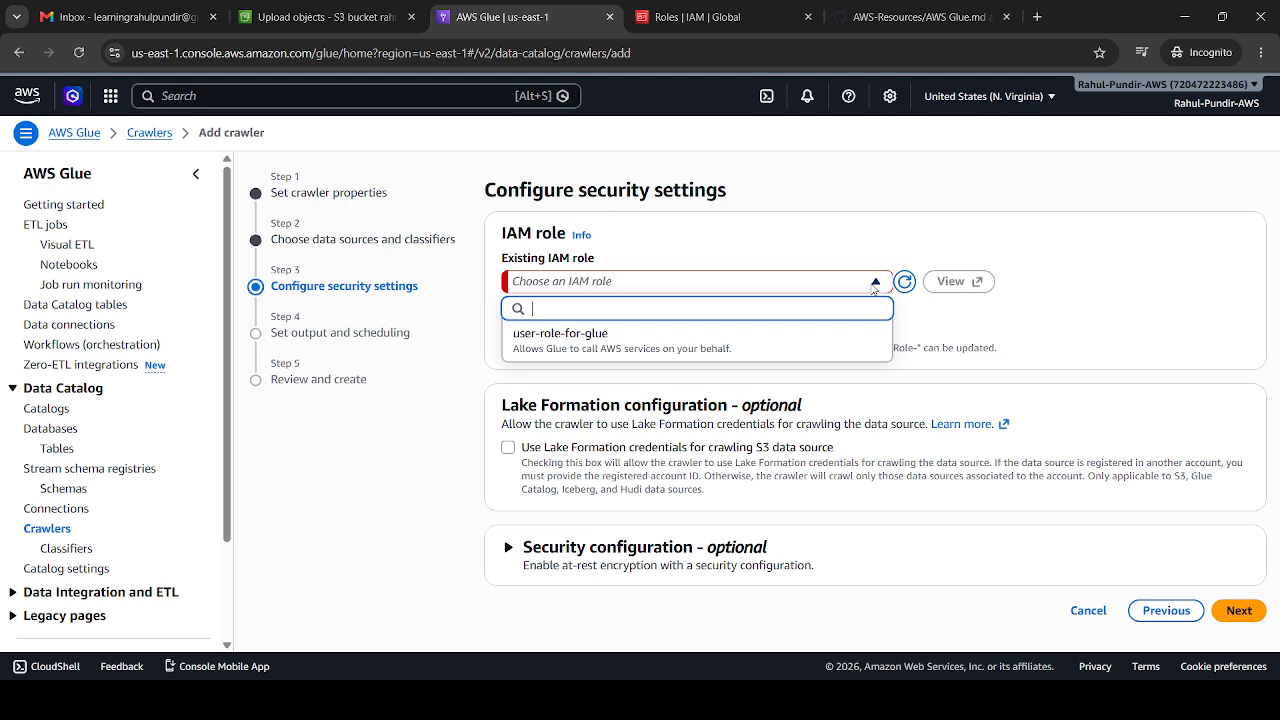
left_click(580, 340)
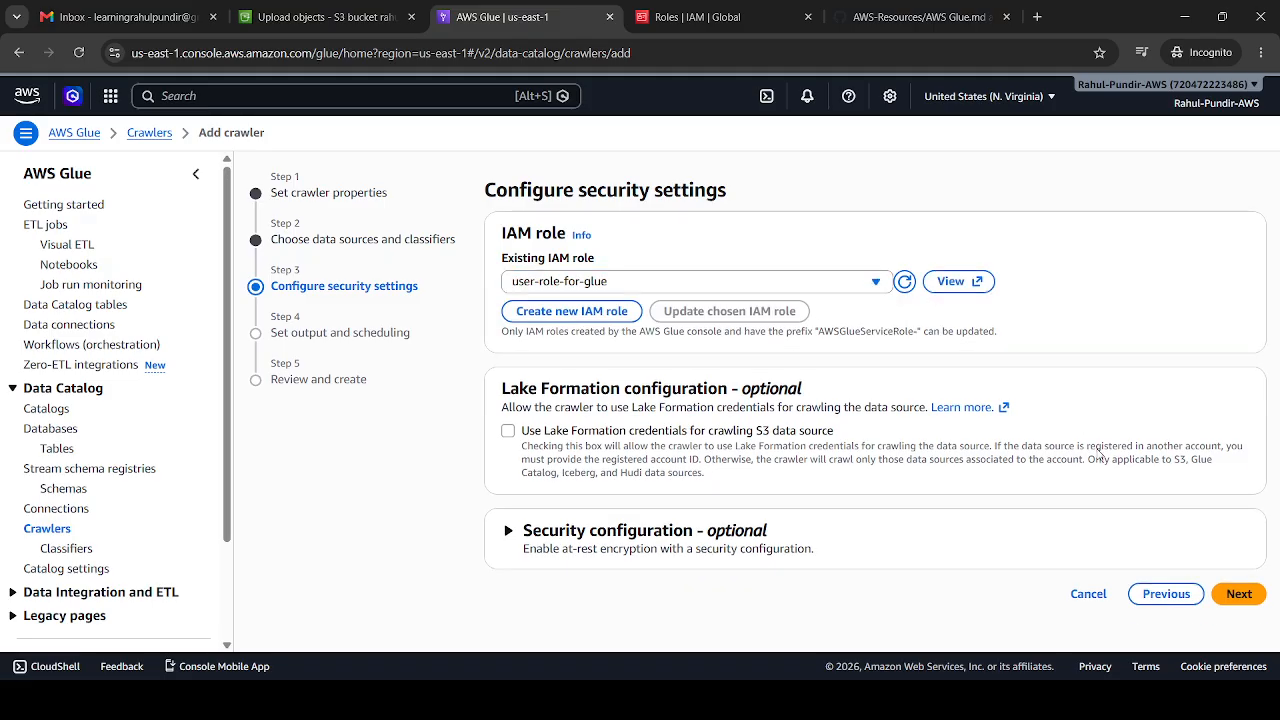
left_click(1255, 597)
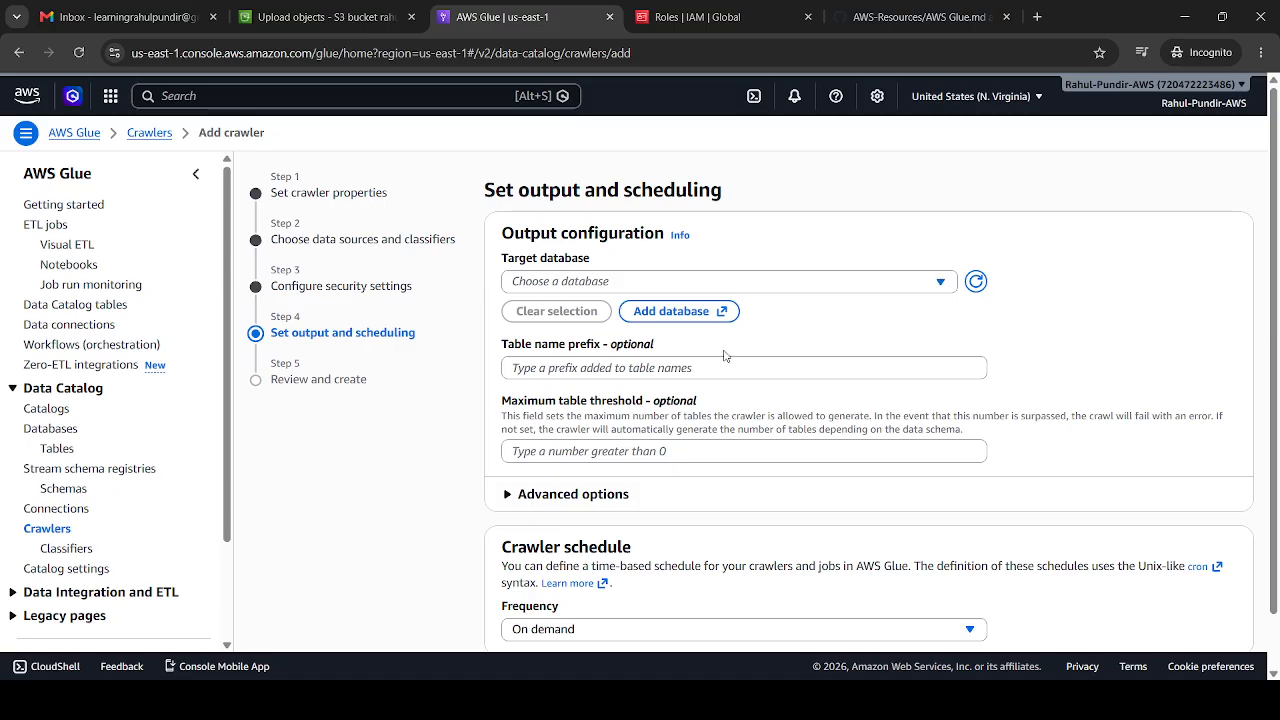
Step: From the crawler's output settings, add a standard Glue database named demo_user and create it
left_click(692, 314)
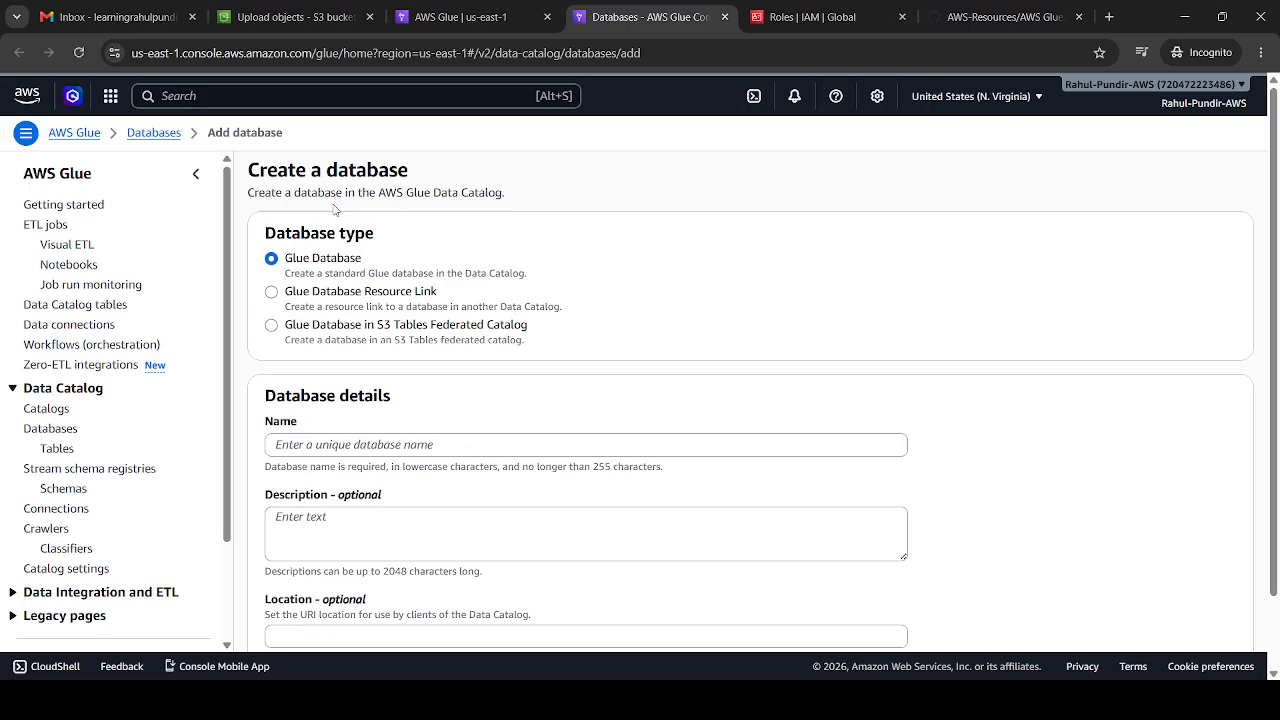
left_click(347, 450)
type("d")
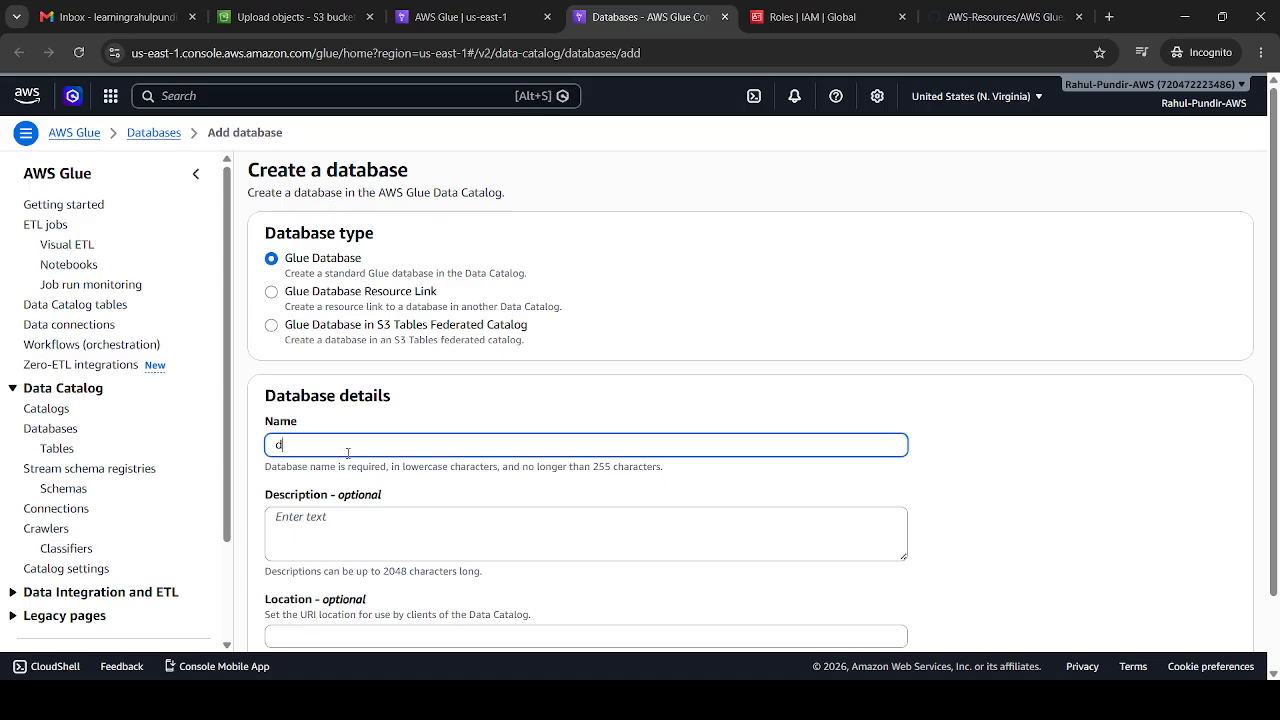
type("emo_user")
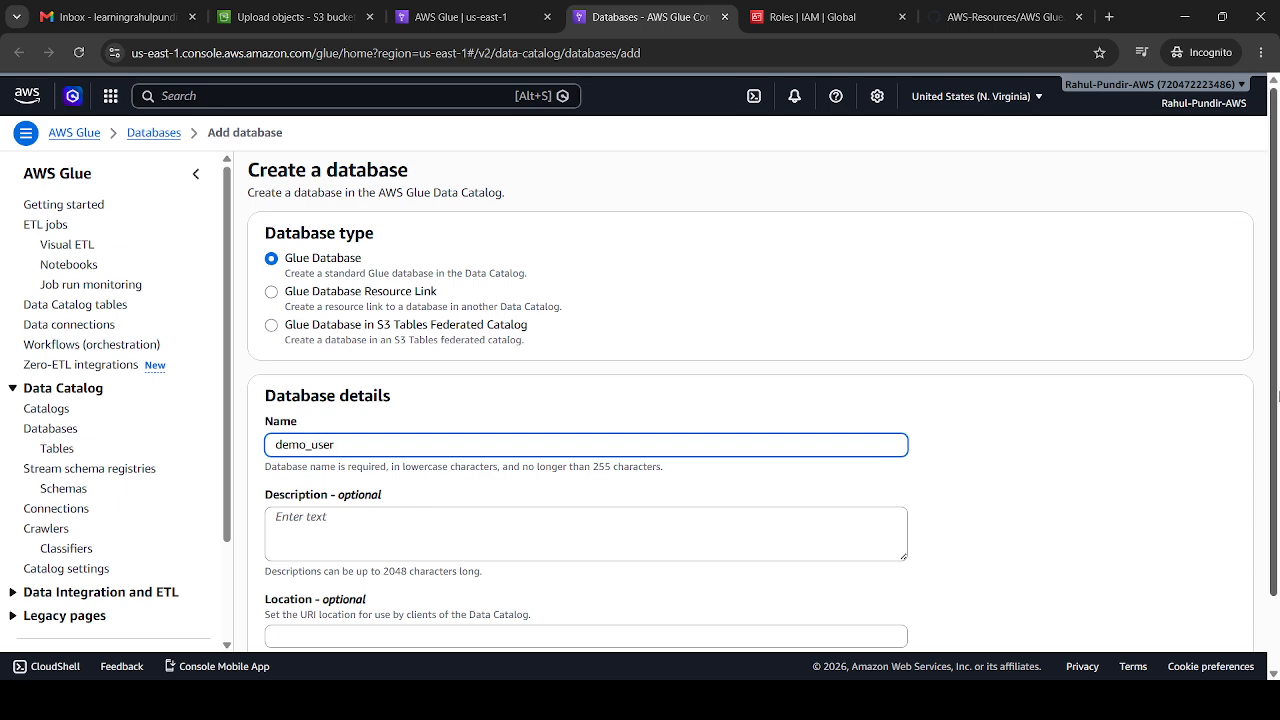
scroll(1276, 396, "down", 2)
left_click(1155, 622)
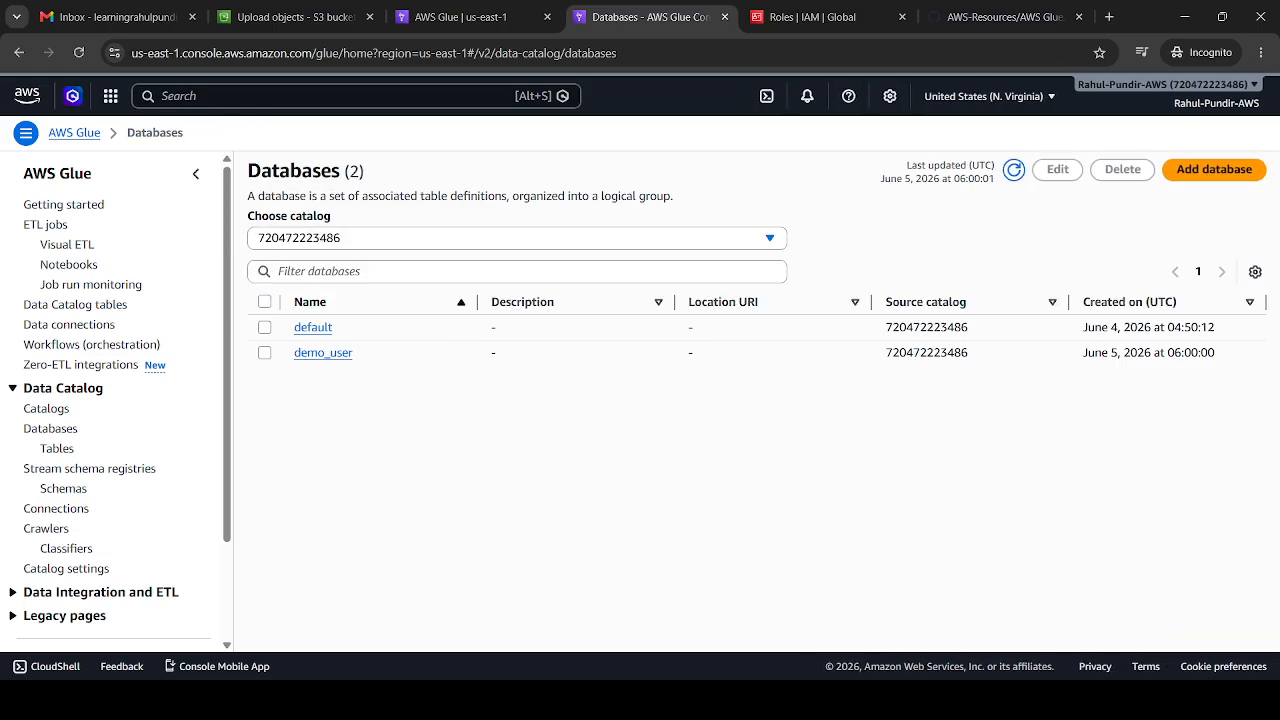
Step: Back in the crawler setup, refresh the database list and choose demo_user as the target database
left_click(455, 16)
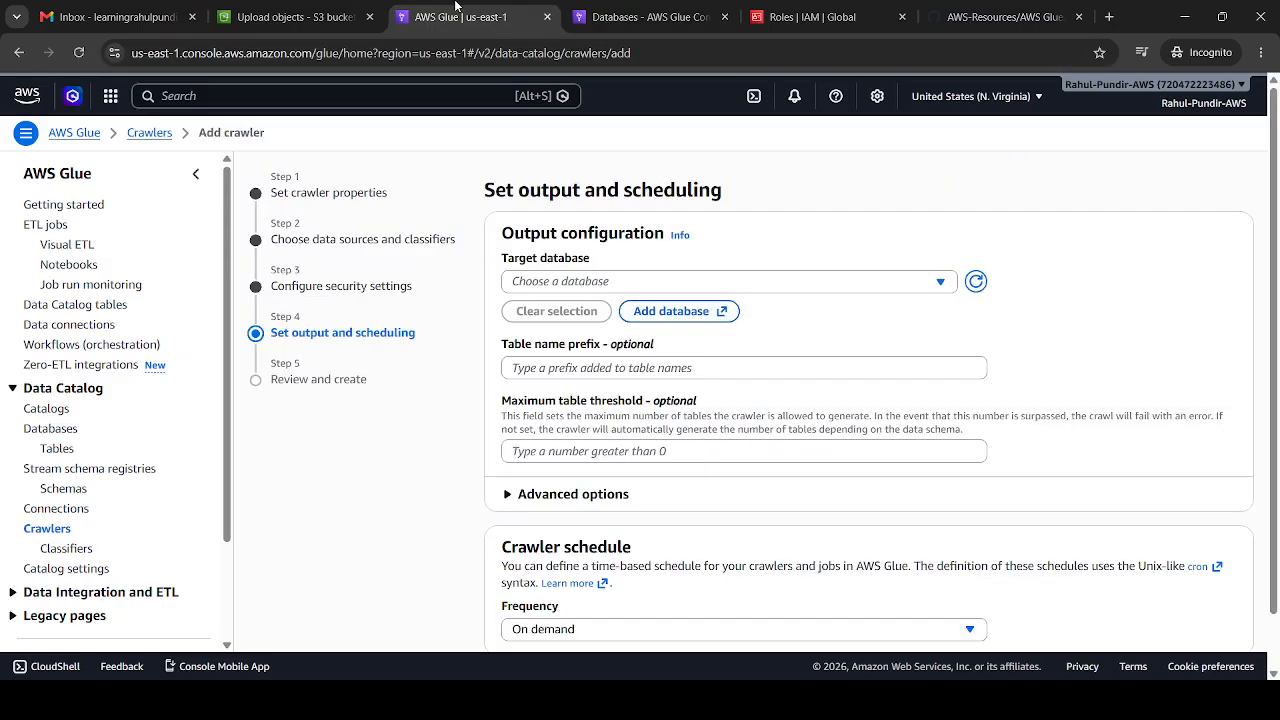
left_click(976, 282)
left_click(940, 282)
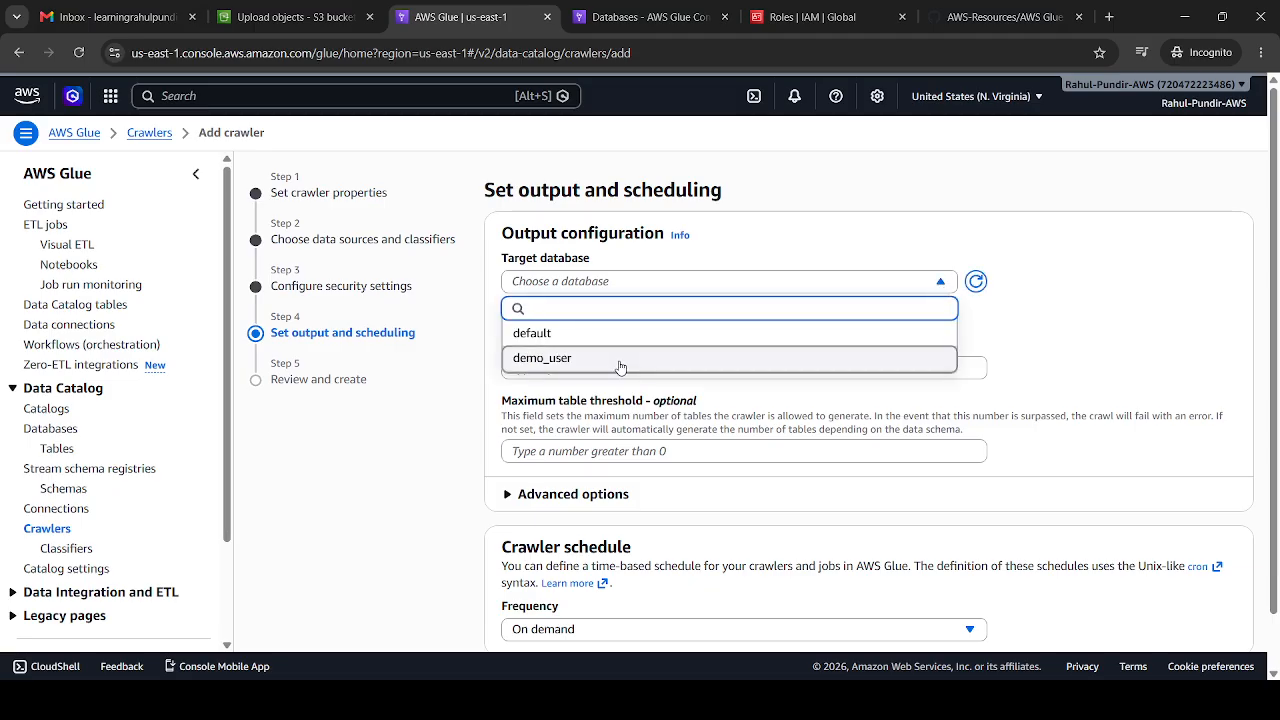
left_click(621, 360)
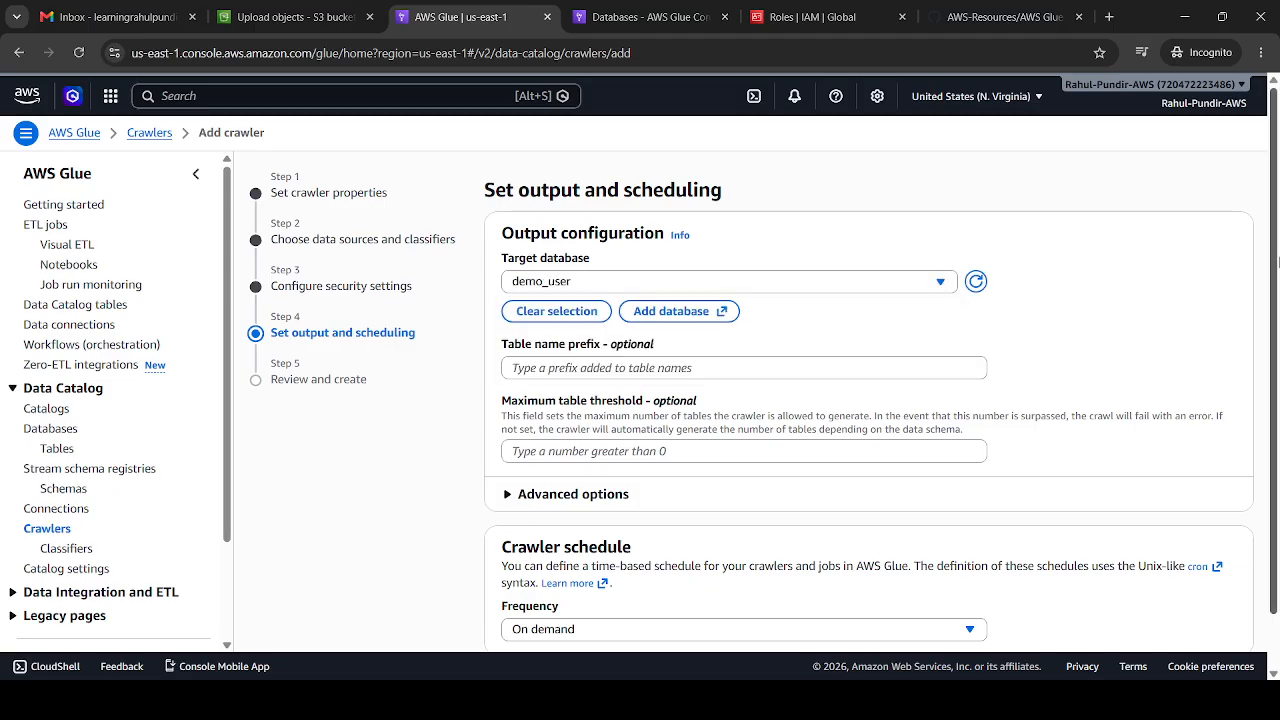
Step: Check the schedule frequency options, keep On demand, and create the crawler after reviewing its settings
scroll(1277, 262, "down", 1)
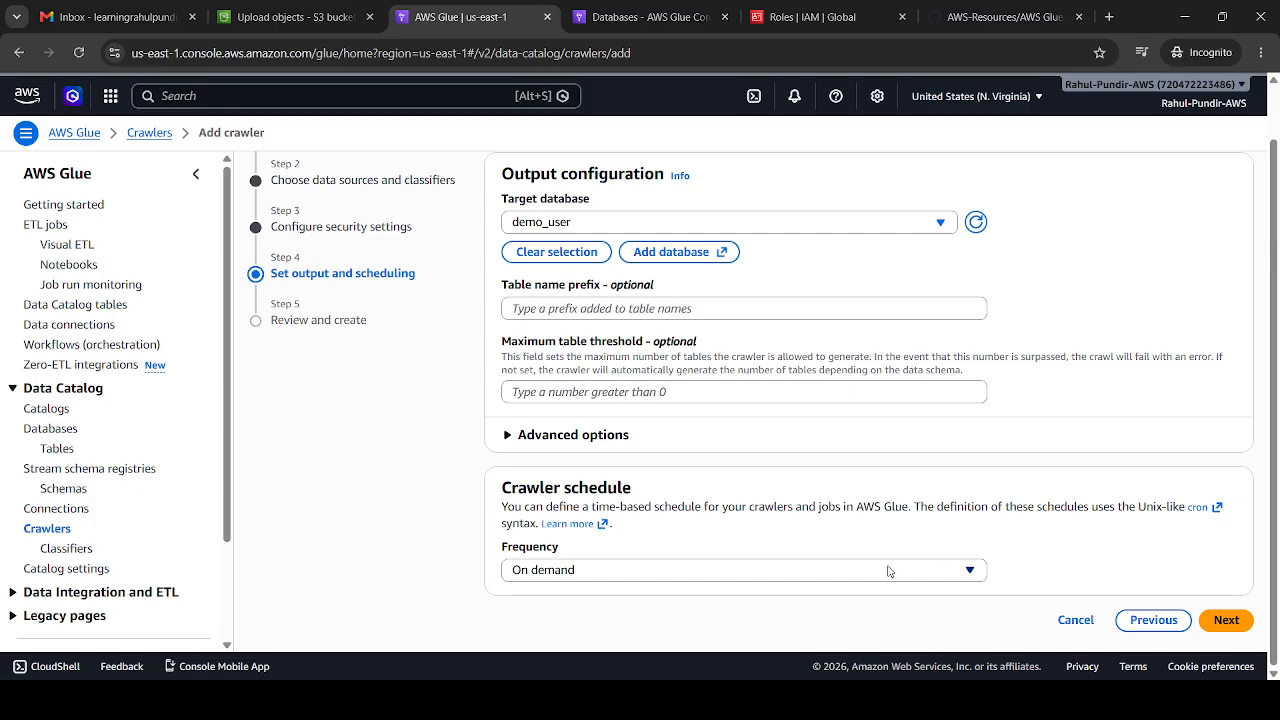
left_click_drag(503, 487, 660, 495)
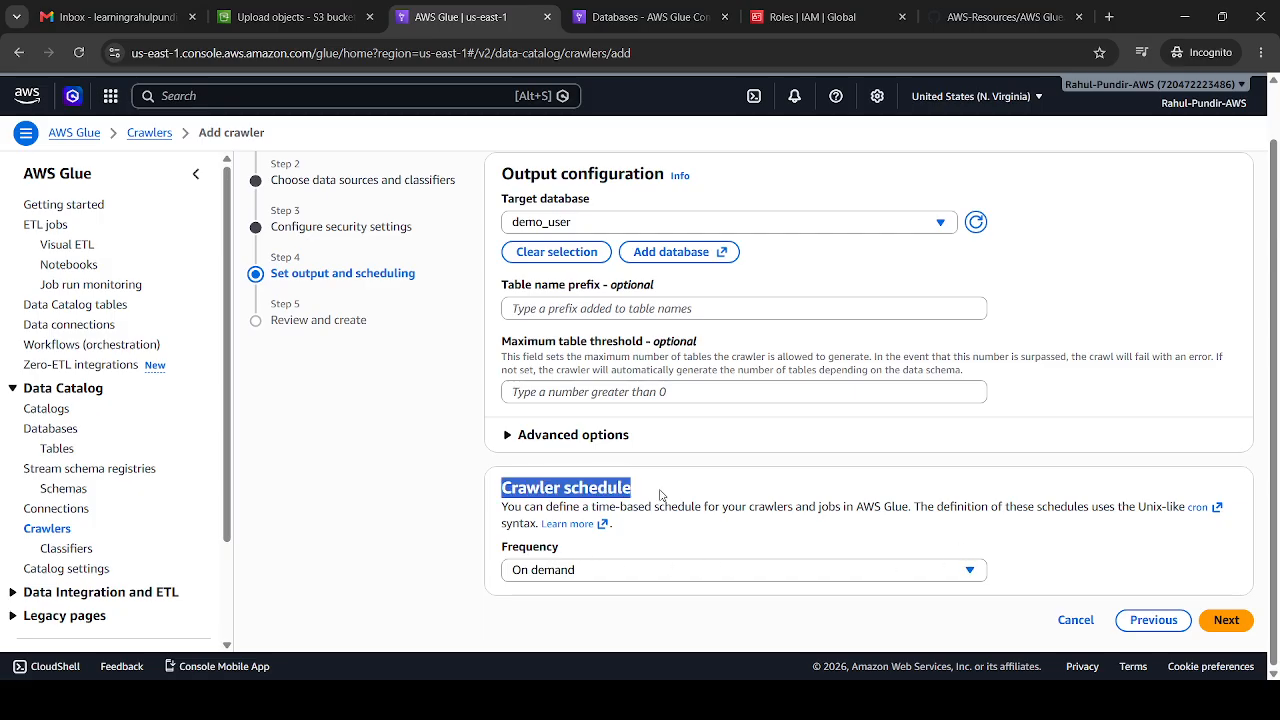
left_click(602, 567)
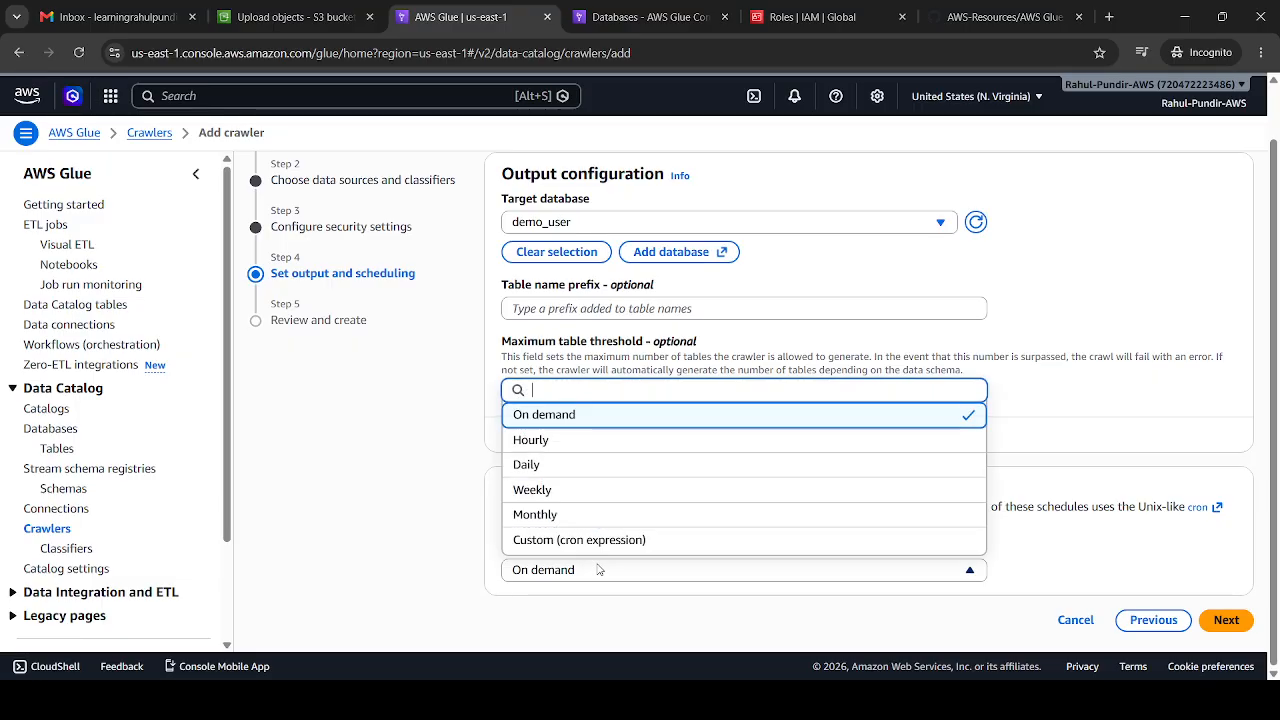
left_click(749, 637)
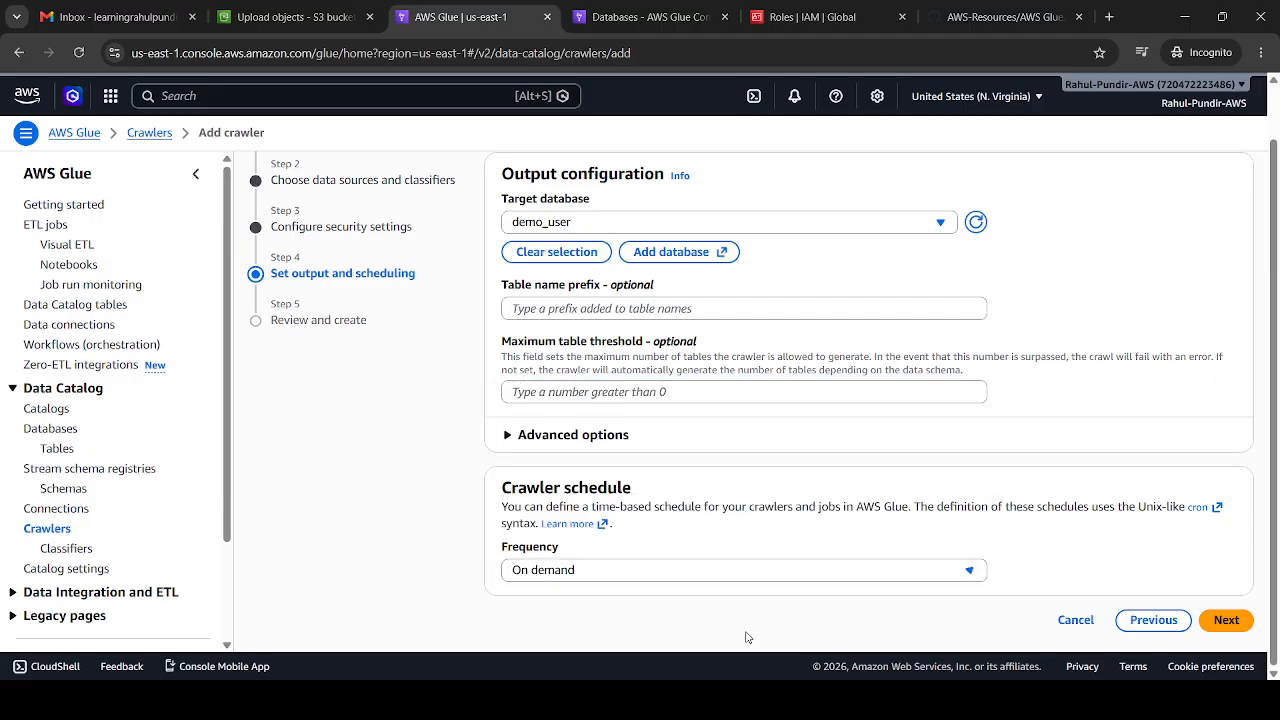
left_click(1227, 621)
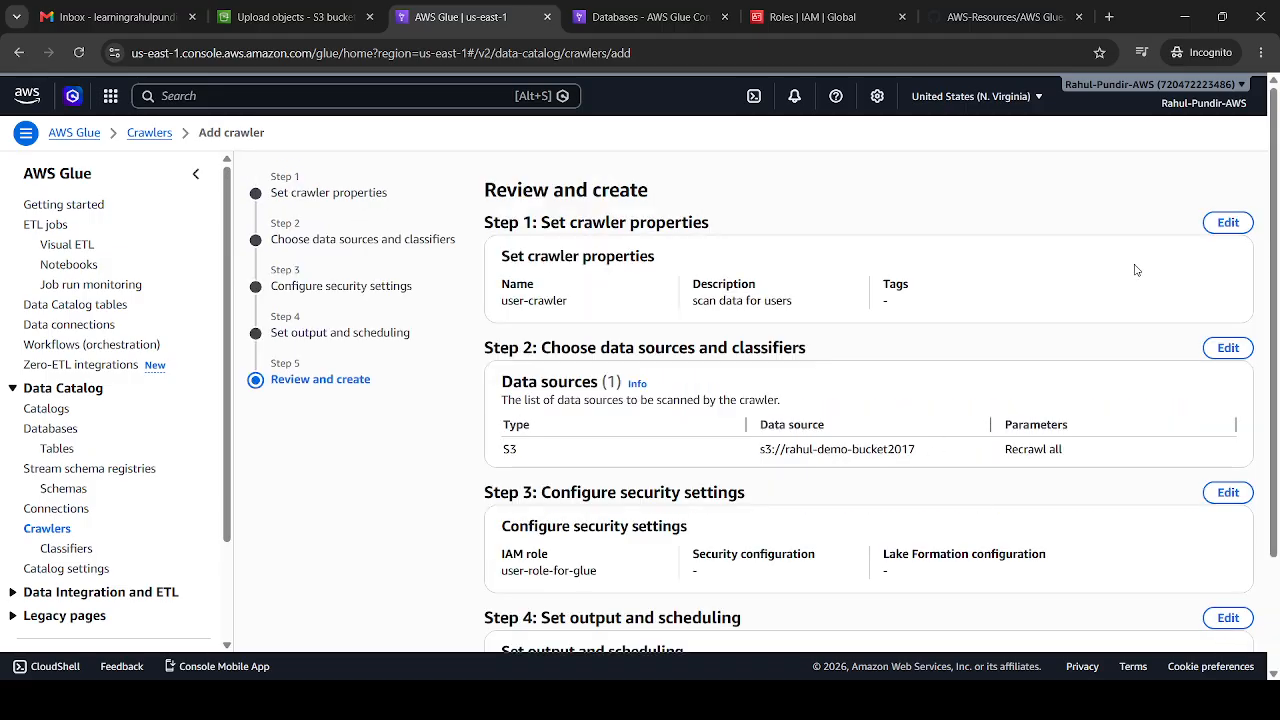
scroll(1278, 234, "down", 2)
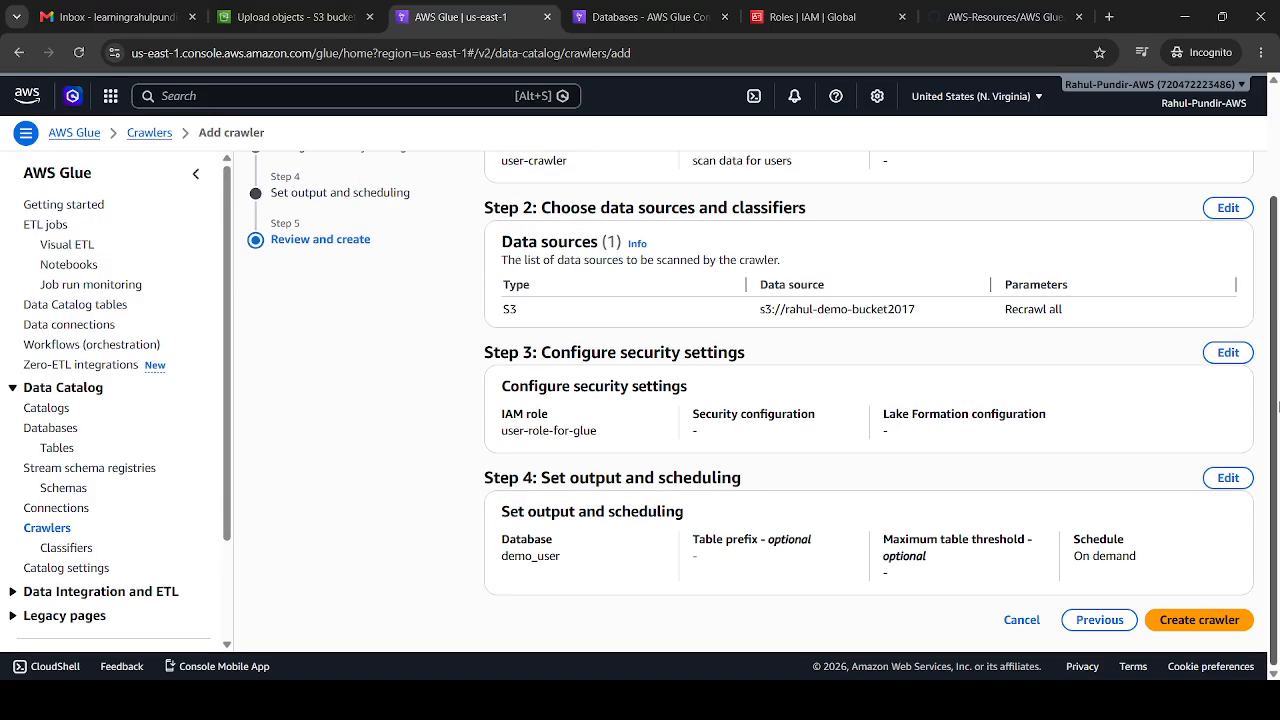
left_click(1190, 620)
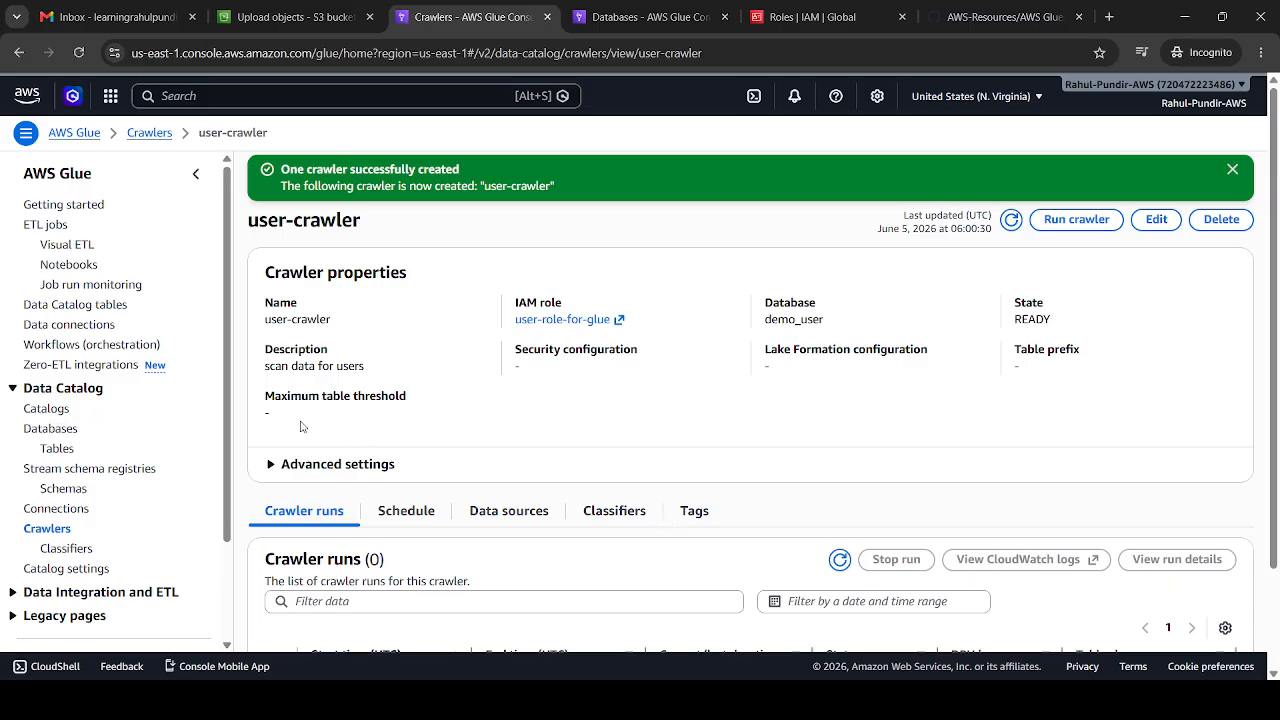
Step: Open user-crawler from the crawlers list, run it, and check the run's status in its crawler runs
left_click(47, 529)
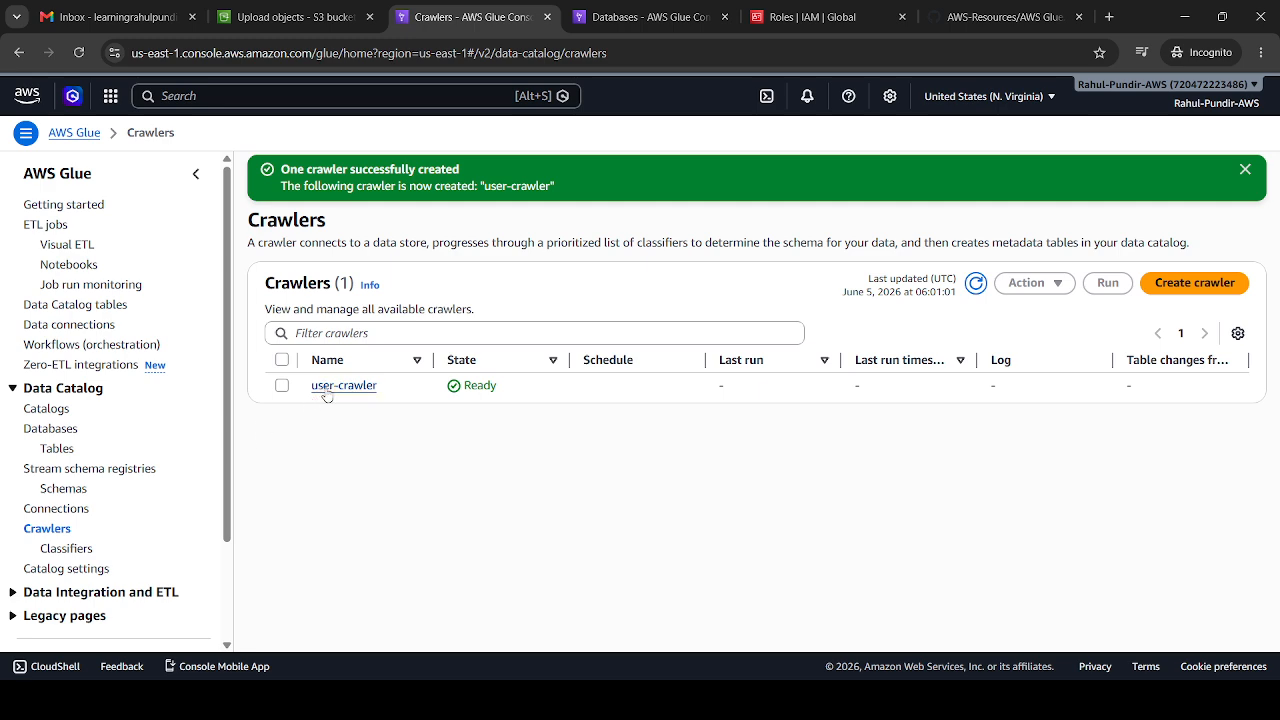
left_click(334, 386)
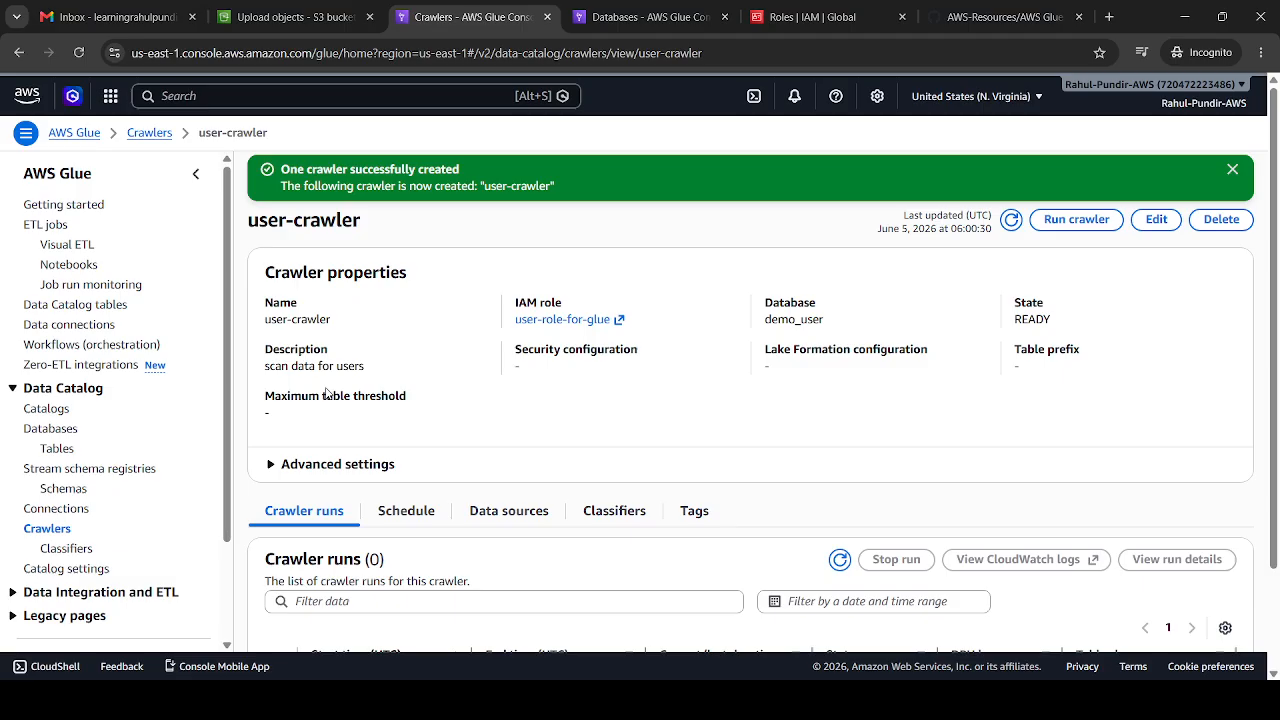
left_click(1085, 222)
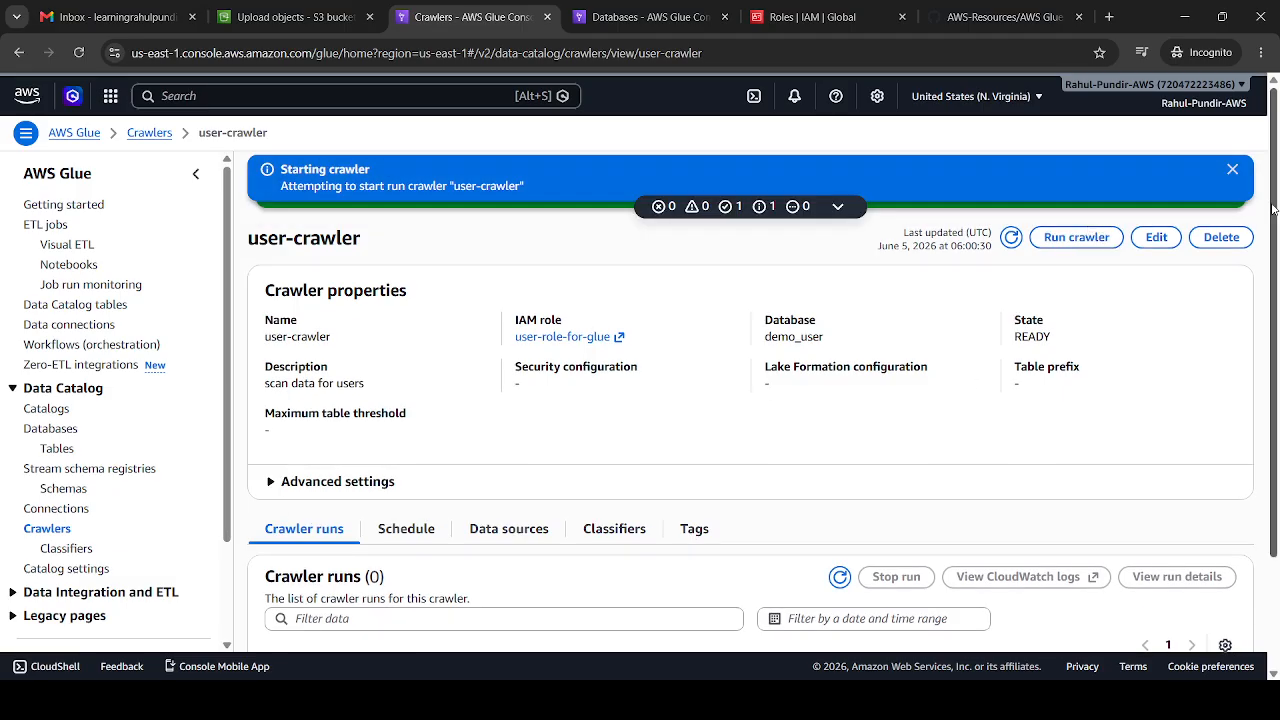
left_click_drag(1274, 206, 1276, 309)
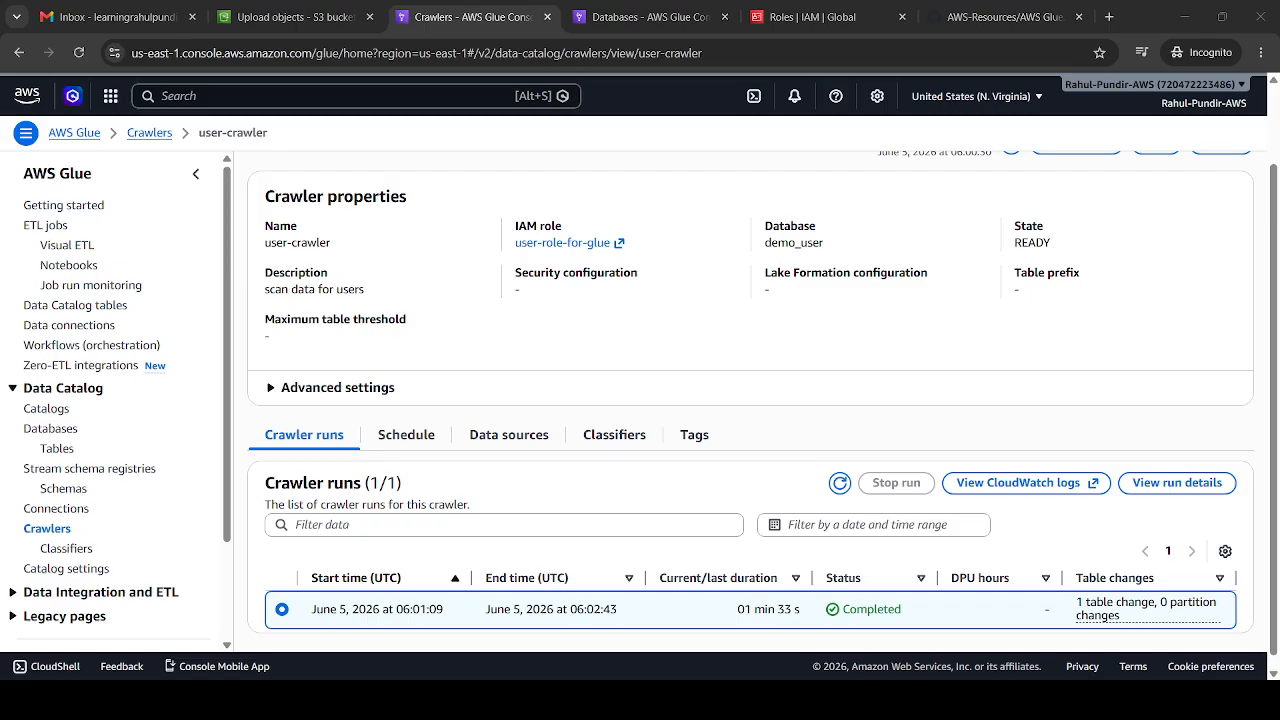
left_click(982, 639)
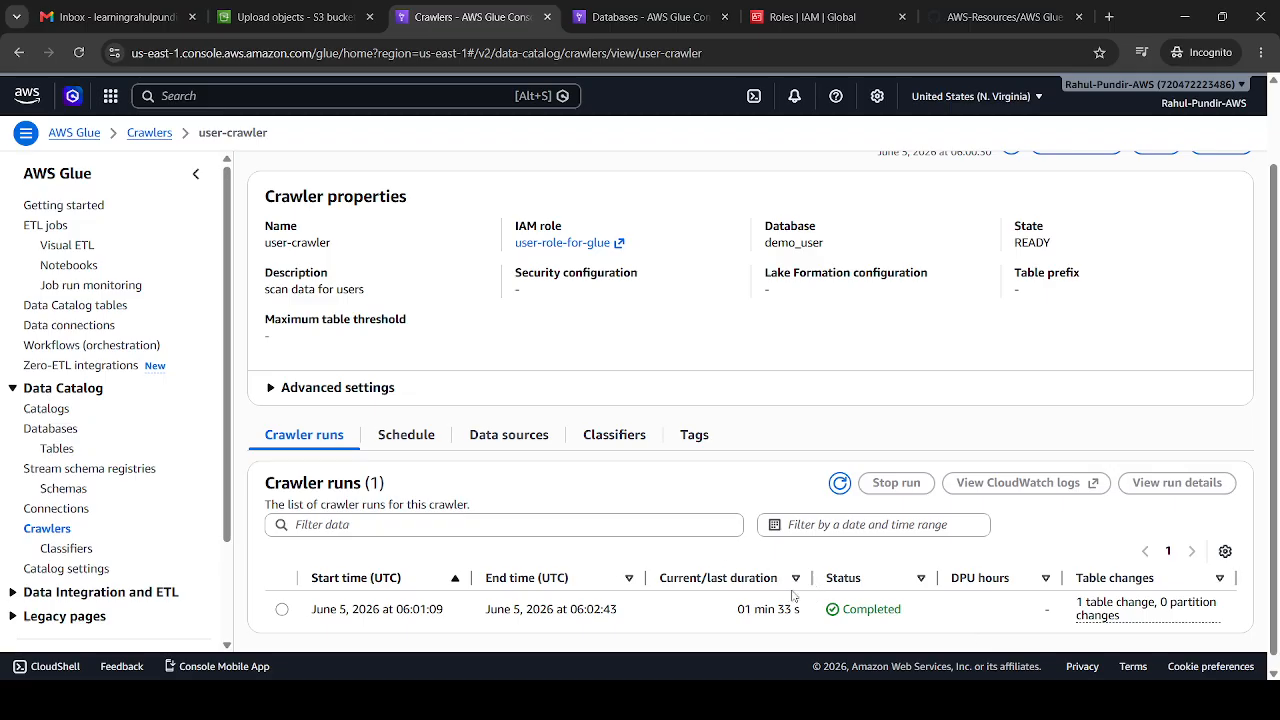
Step: Show the Data Catalog tables of the demo_user database and widen the Name column to read the full table name
left_click(50, 428)
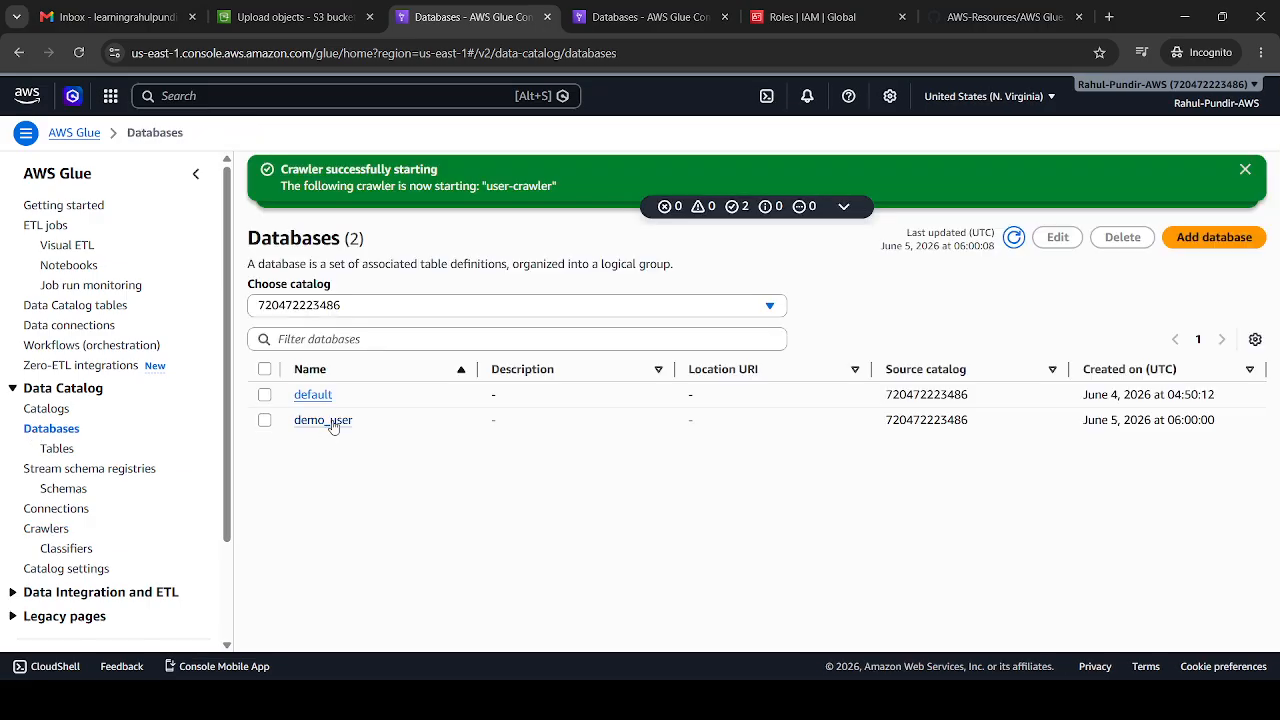
left_click(57, 450)
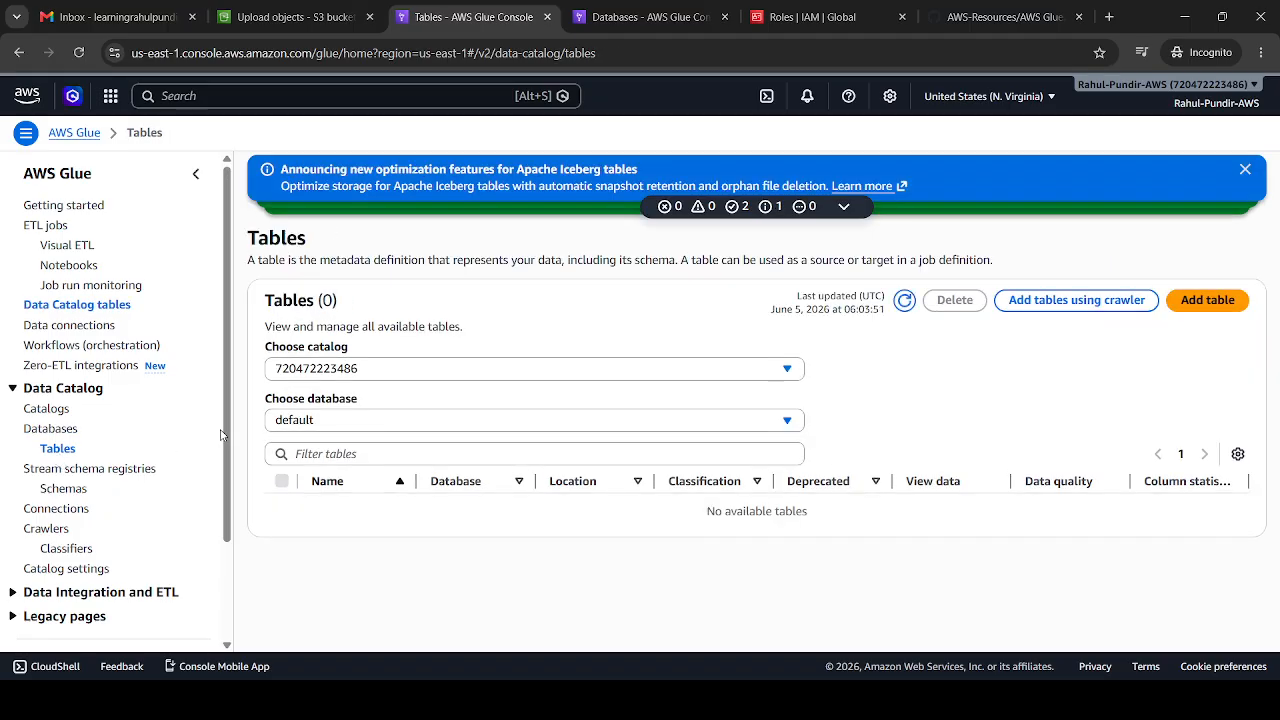
left_click(298, 419)
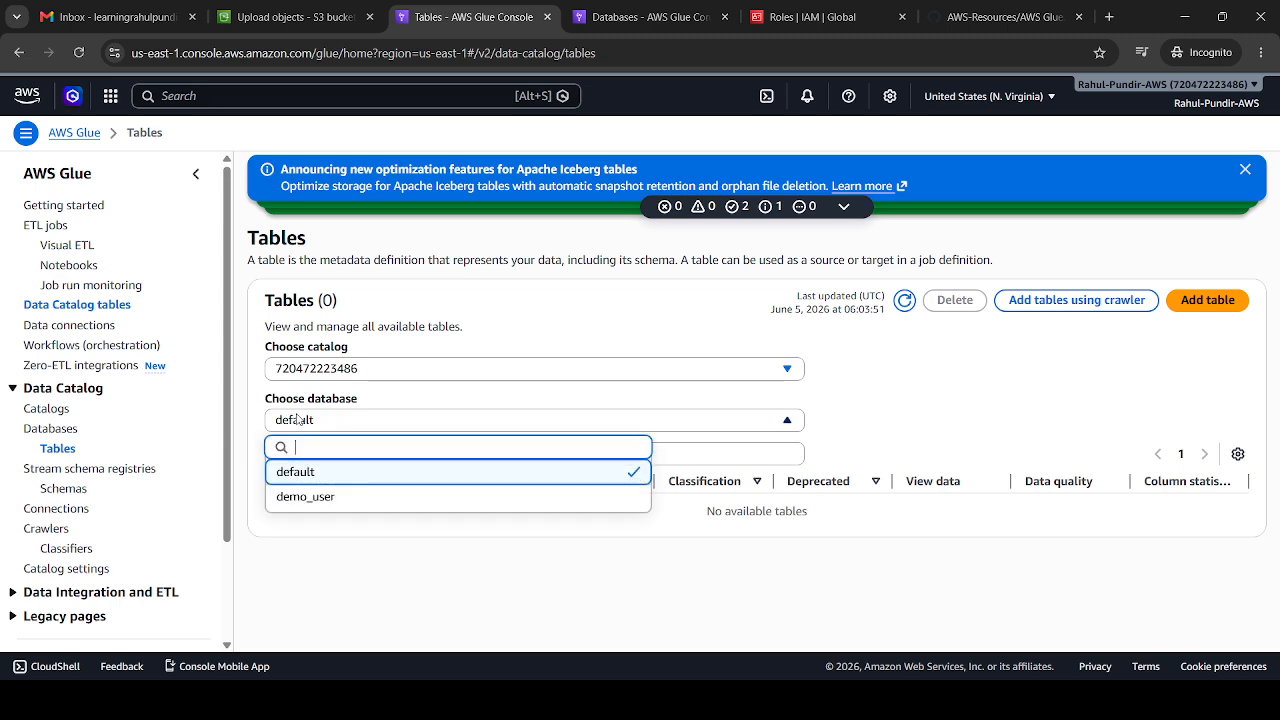
left_click(312, 499)
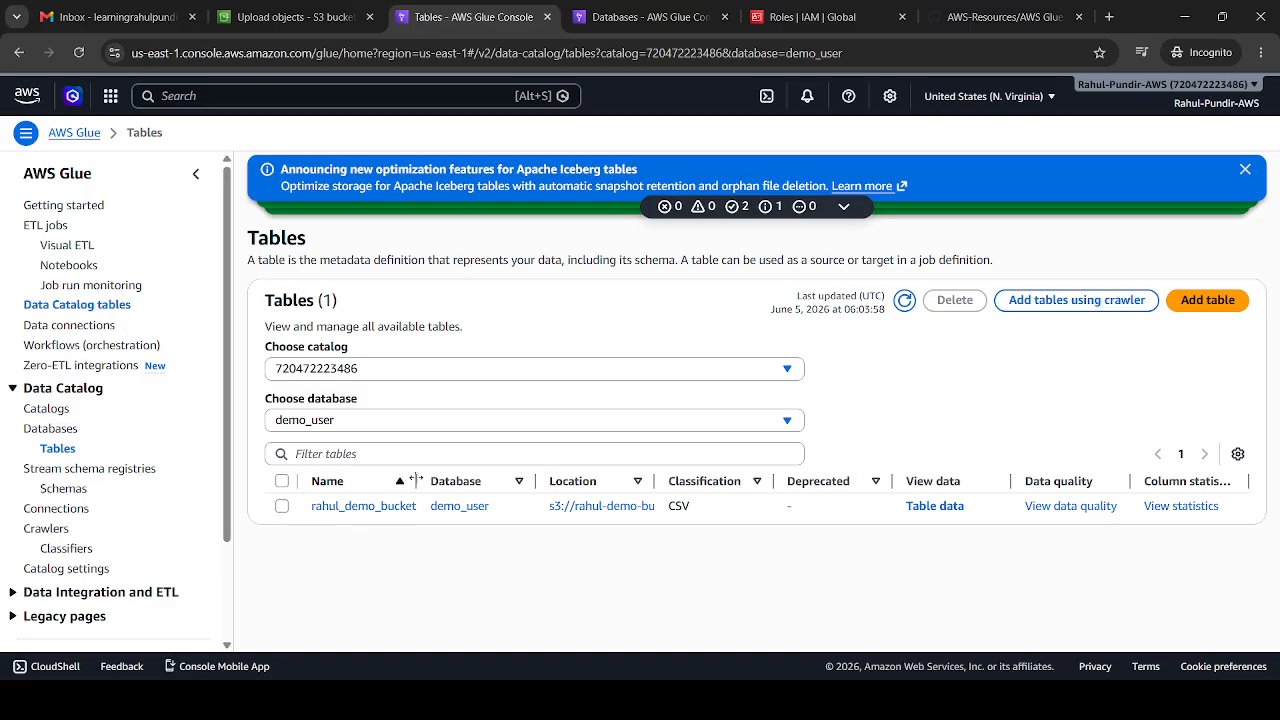
left_click_drag(418, 481, 557, 481)
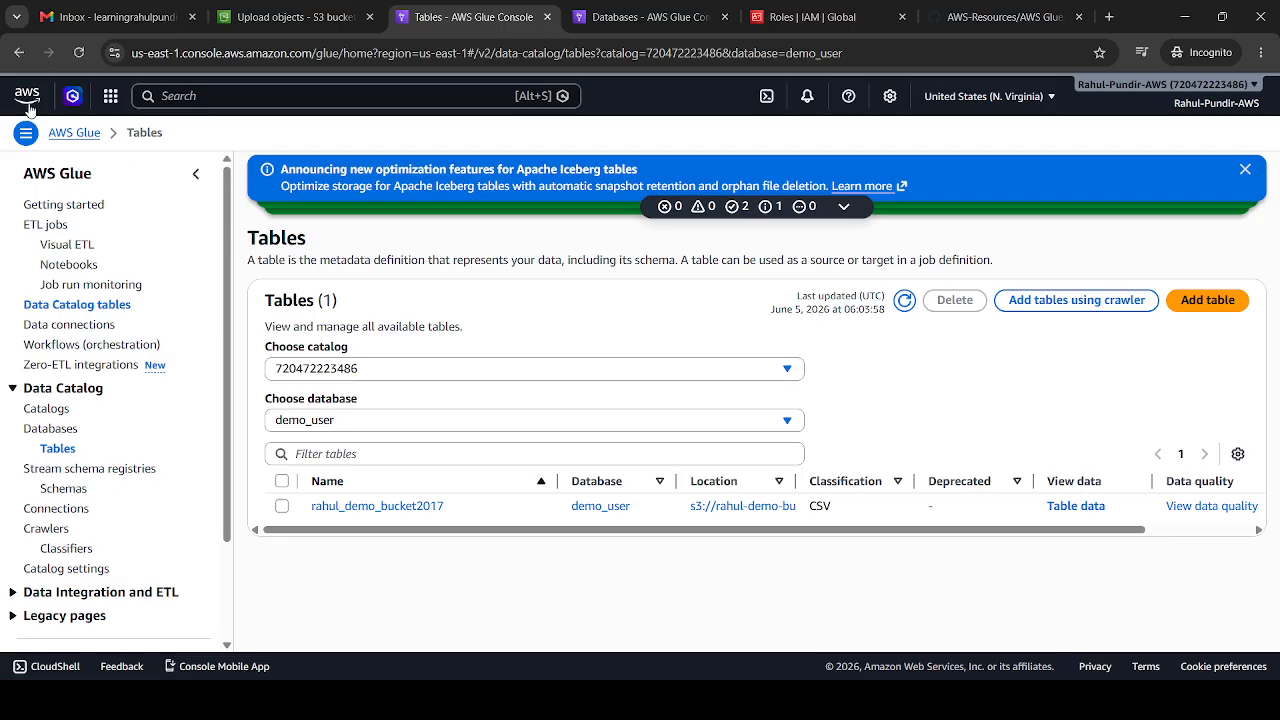
Step: Open the AWS console home in a separate browser tab, go to Athena's query editor, and choose the demo_user database
middle_click(78, 127)
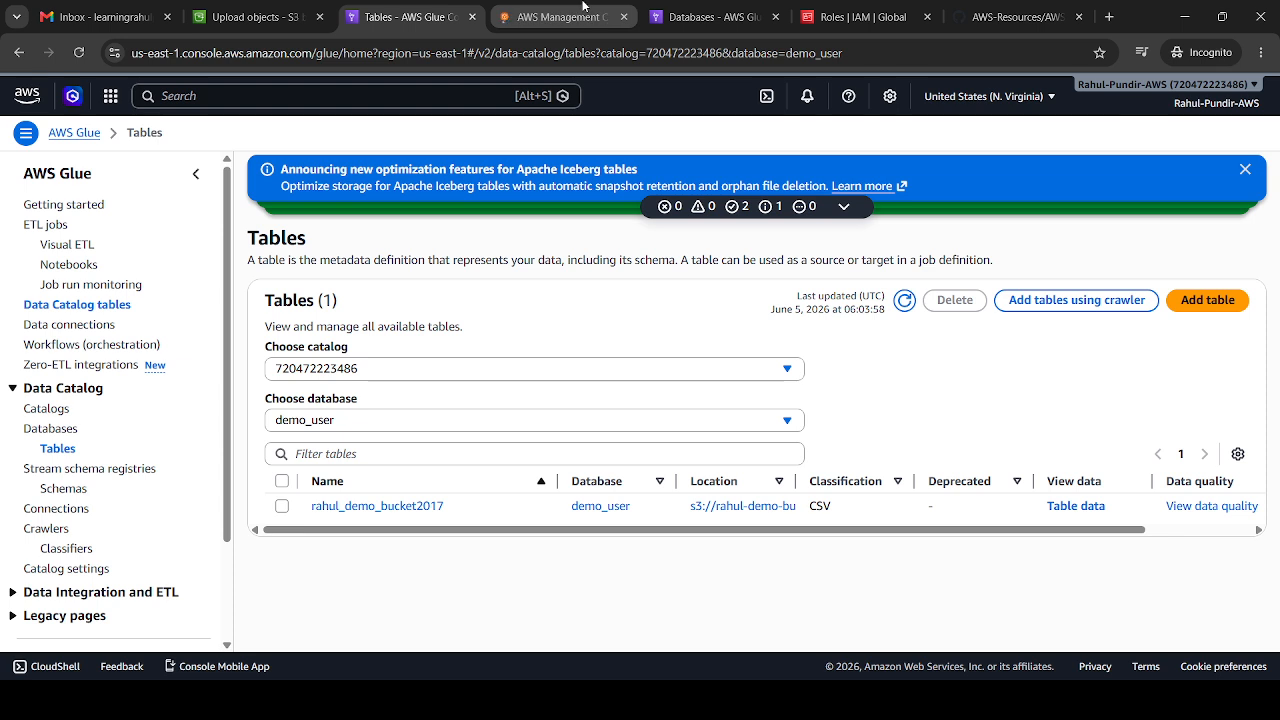
left_click(583, 8)
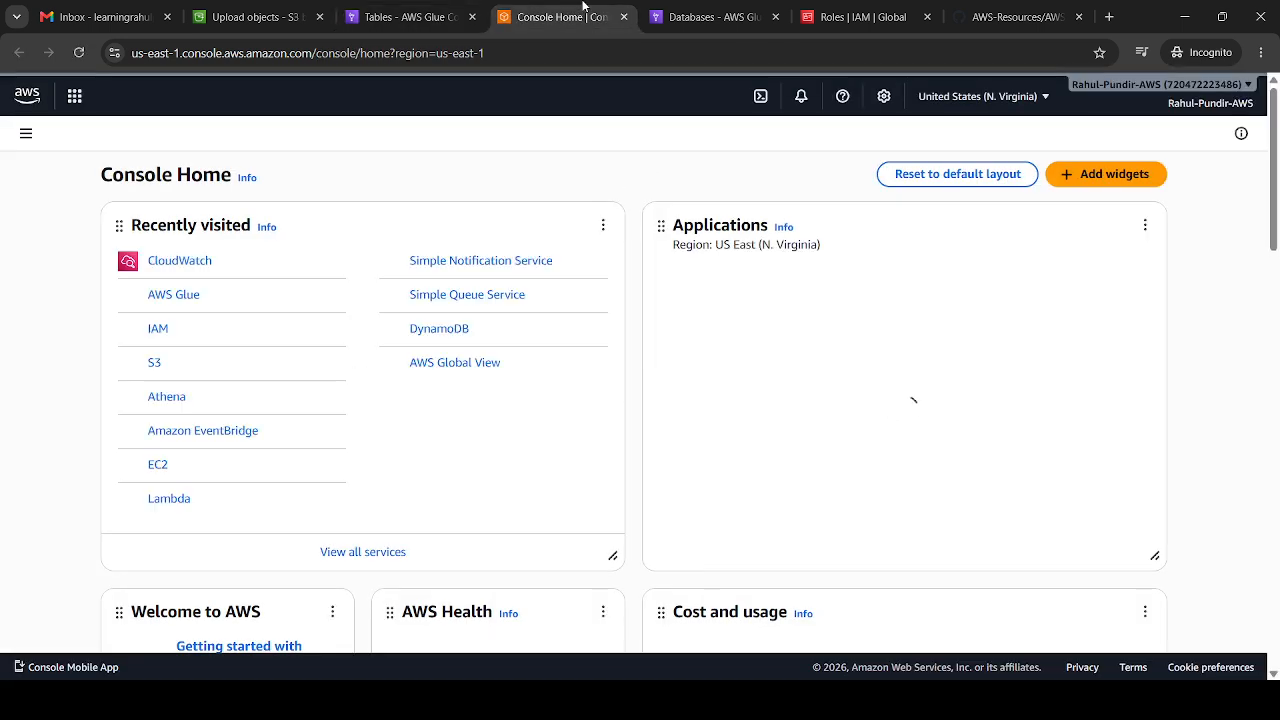
left_click(160, 398)
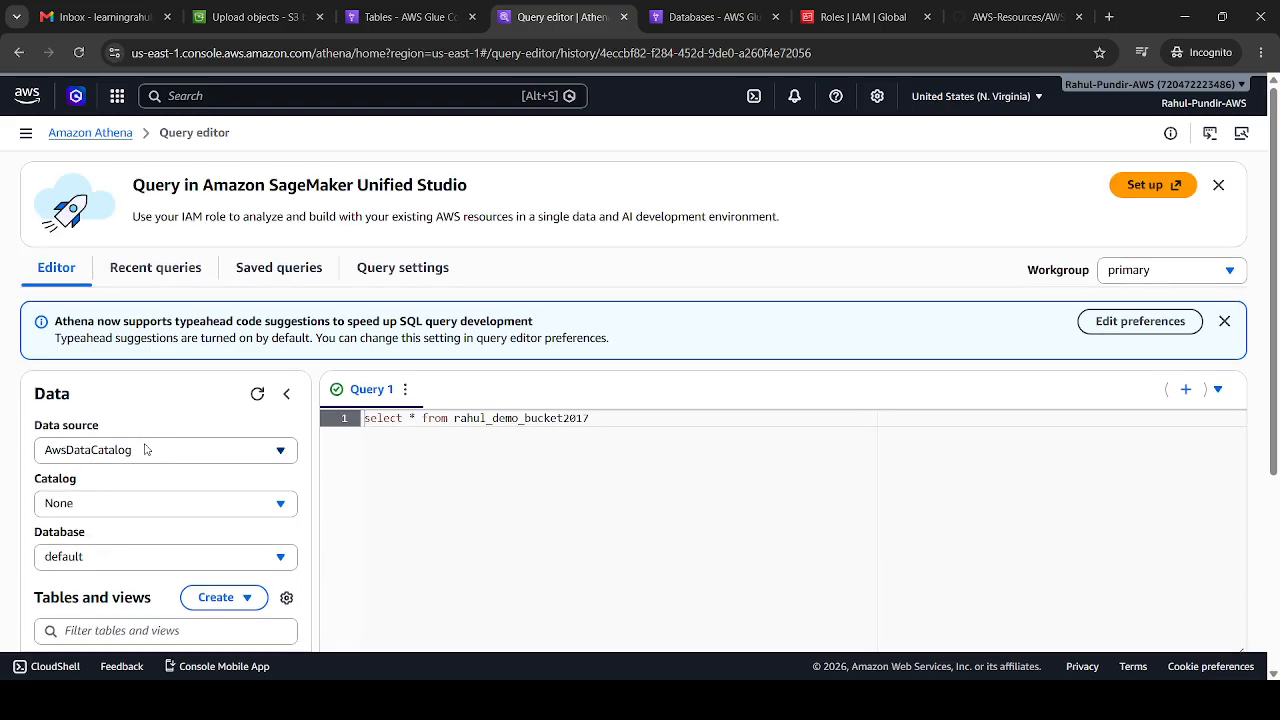
left_click(88, 563)
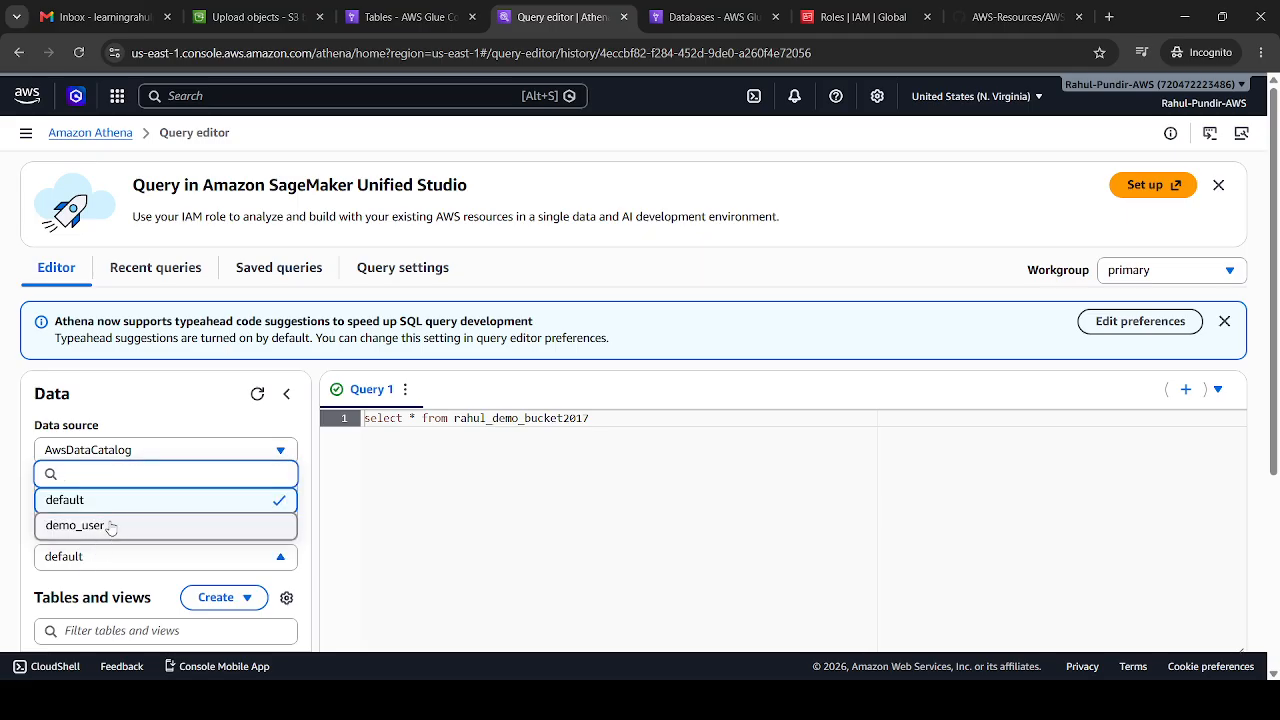
left_click(110, 527)
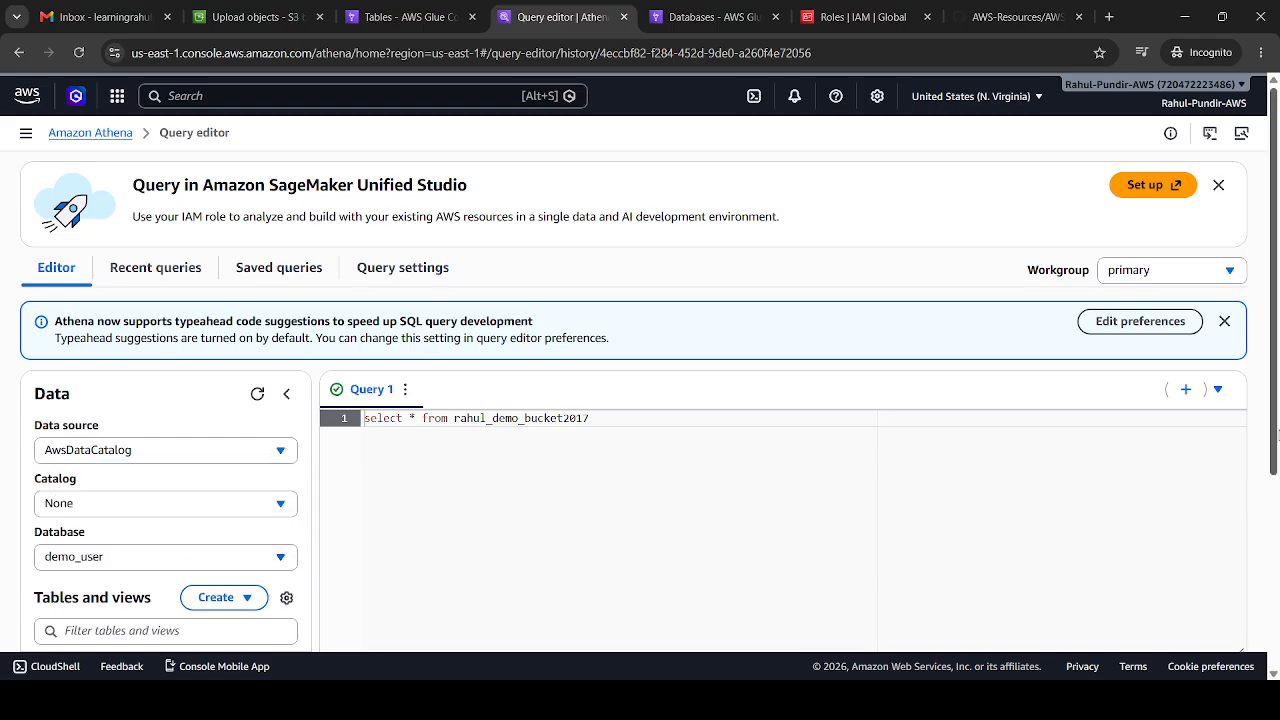
Step: Run the existing select * query on the crawled bucket table and view the returned rows
left_click_drag(1276, 432, 1276, 541)
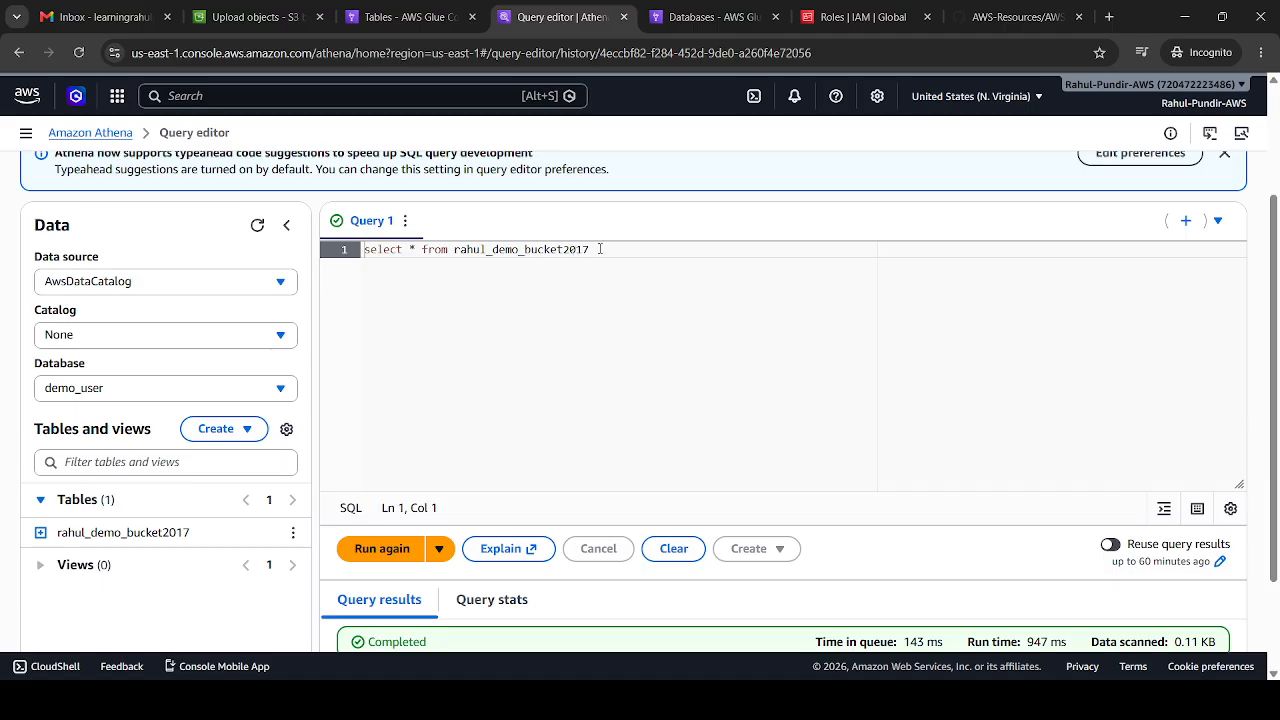
left_click_drag(600, 249, 343, 249)
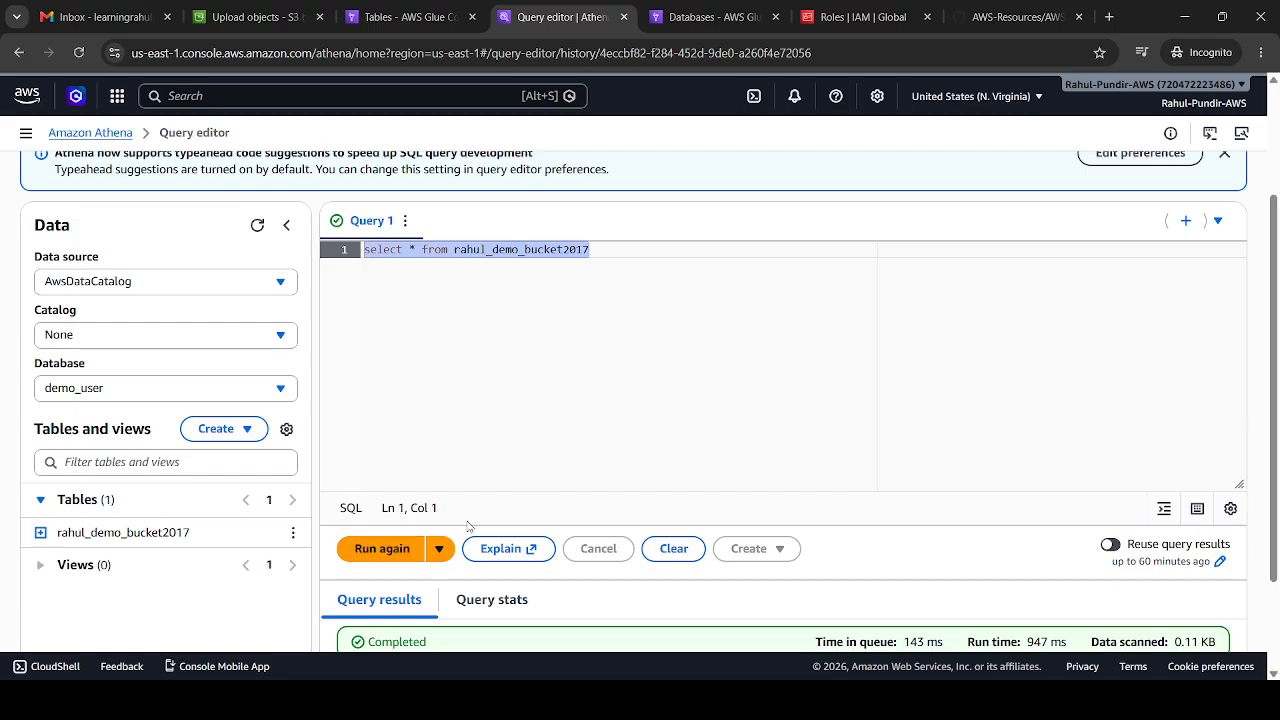
left_click(388, 550)
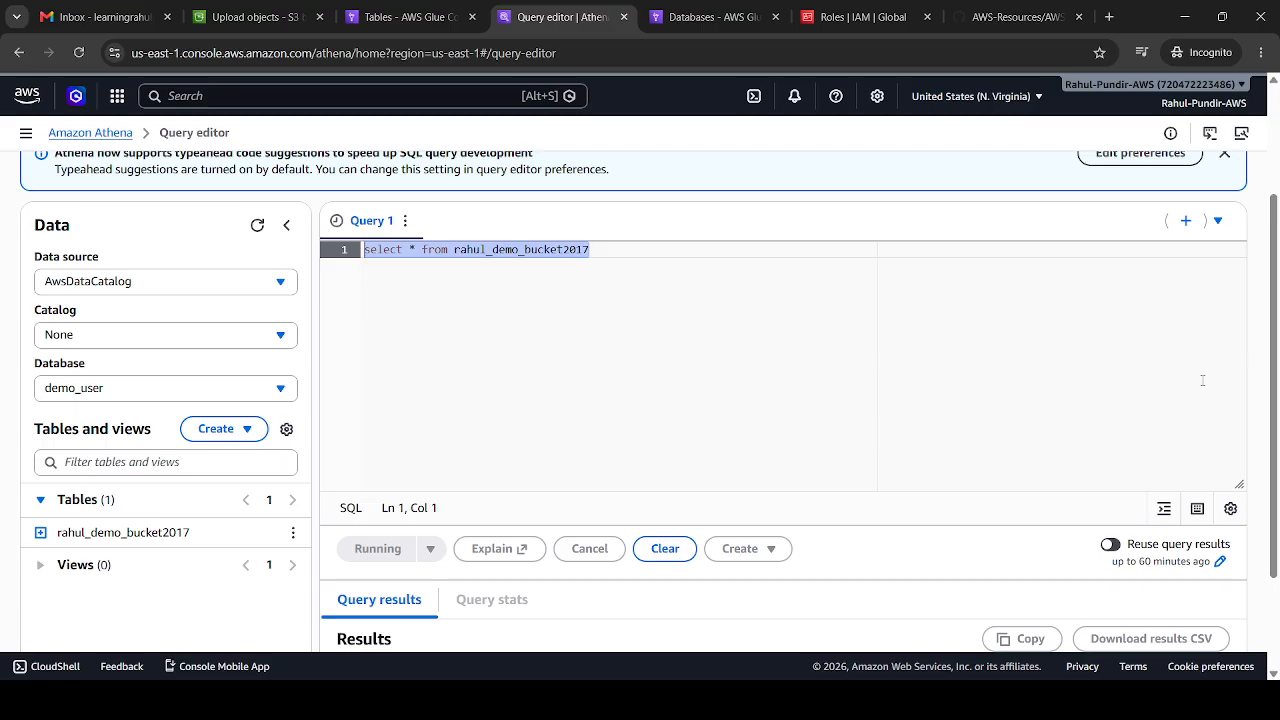
left_click_drag(1274, 344, 1277, 540)
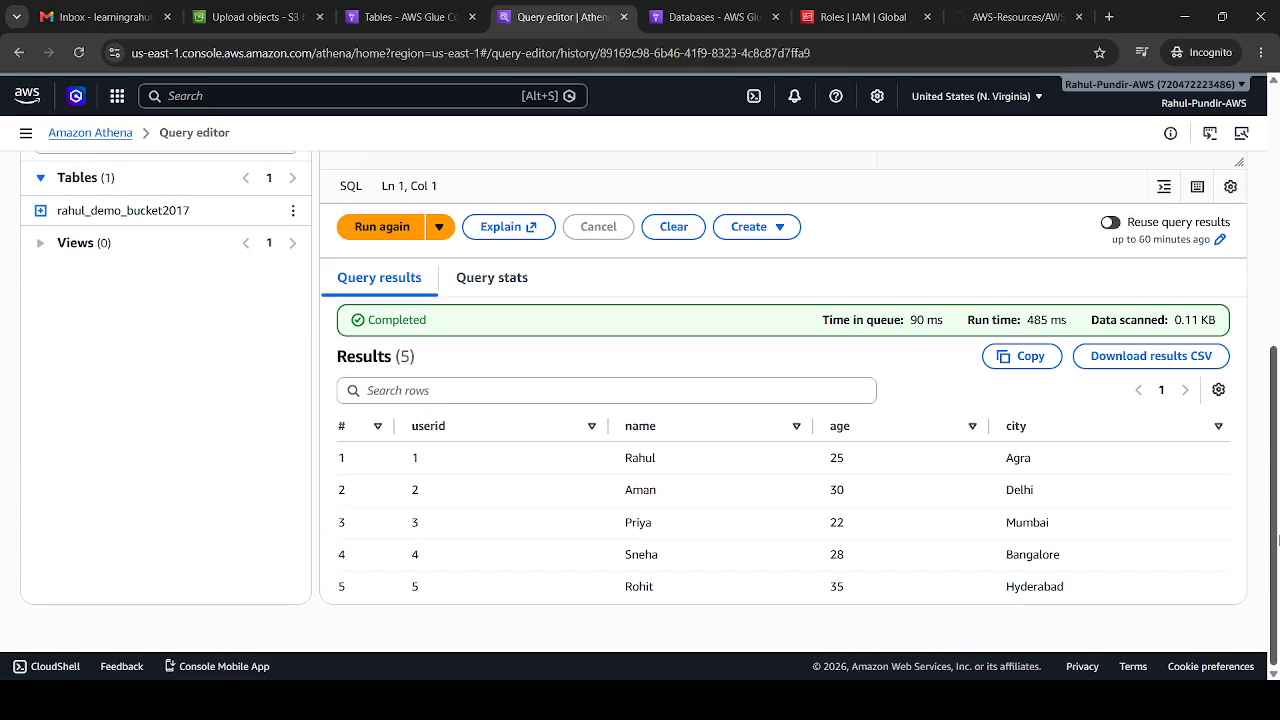